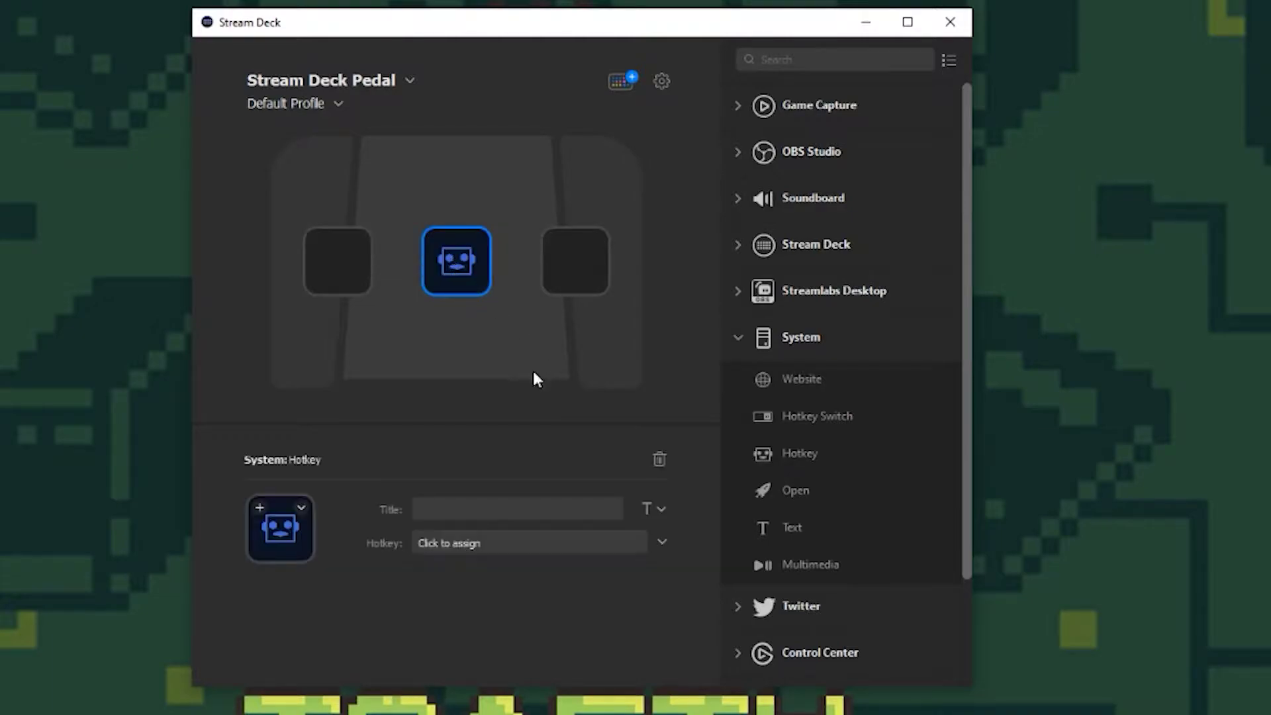
- Open the Premiere profile of the Stream Deck device and inspect the Left Pun key's hotkey assignment
{"action": "left_click", "coordinate": [405, 80]}
{"action": "left_click", "coordinate": [348, 125]}
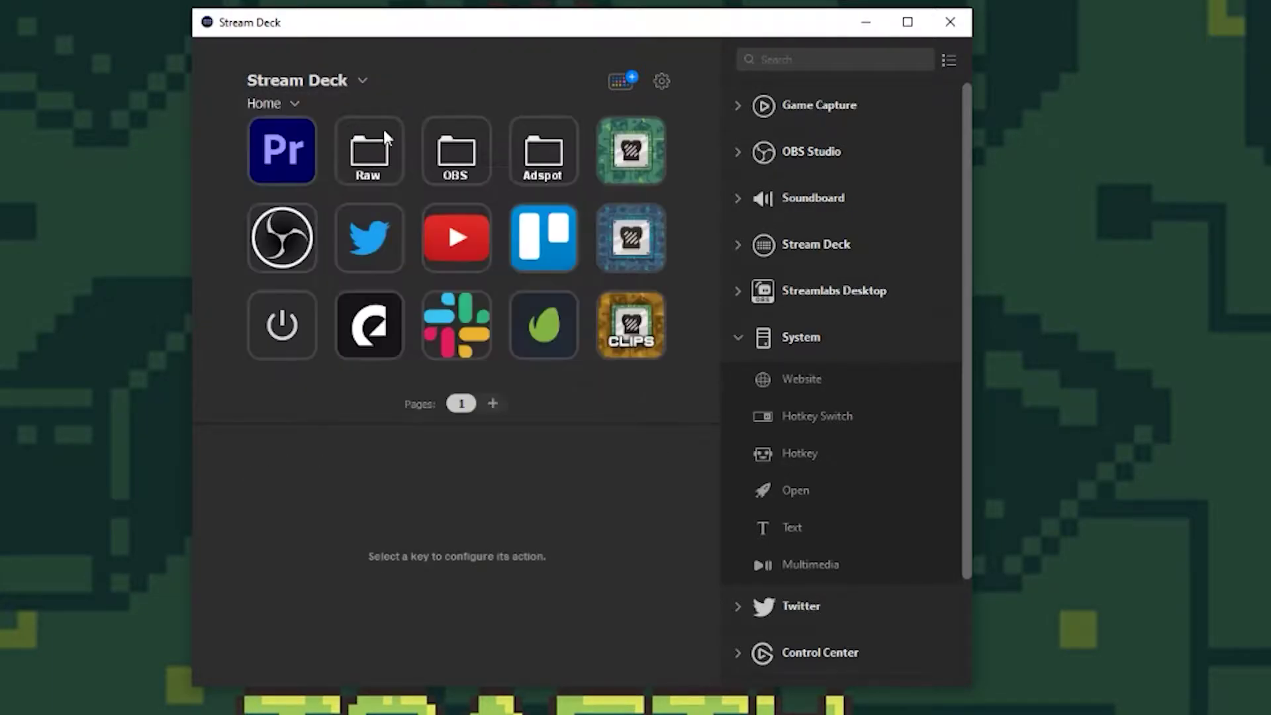
{"action": "left_click", "coordinate": [278, 103]}
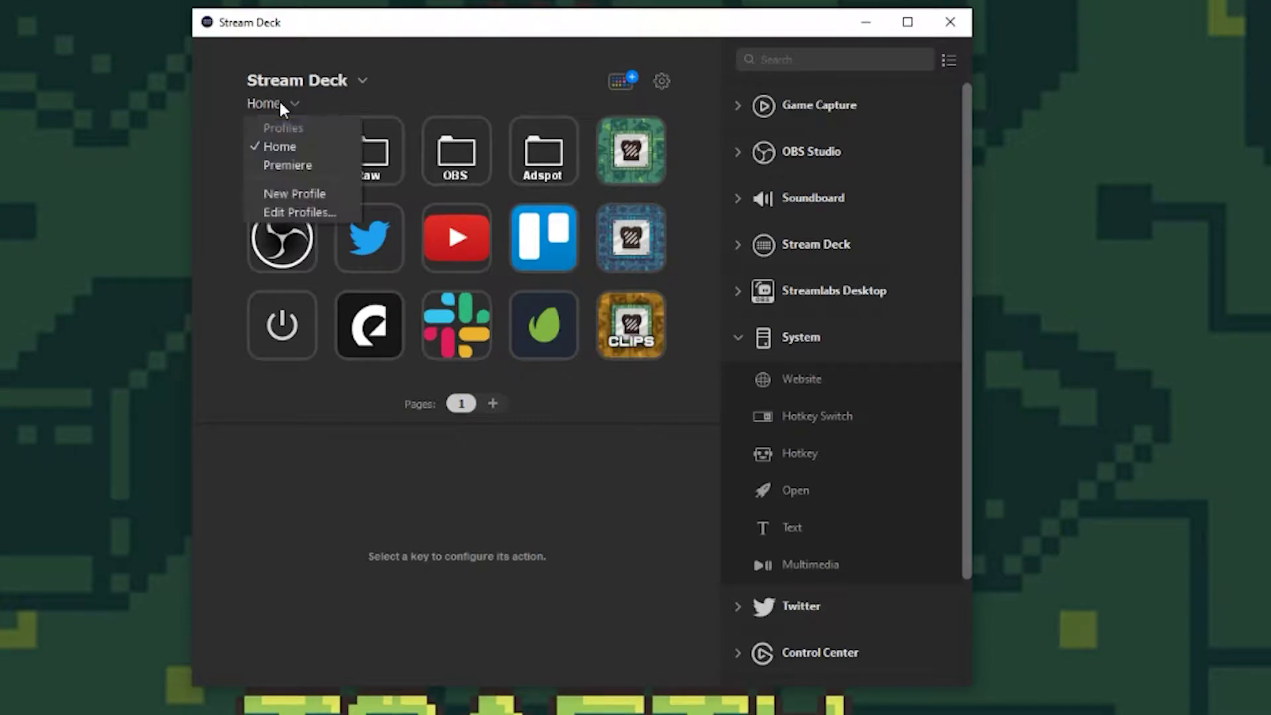
{"action": "left_click", "coordinate": [286, 165]}
{"action": "left_click", "coordinate": [424, 190]}
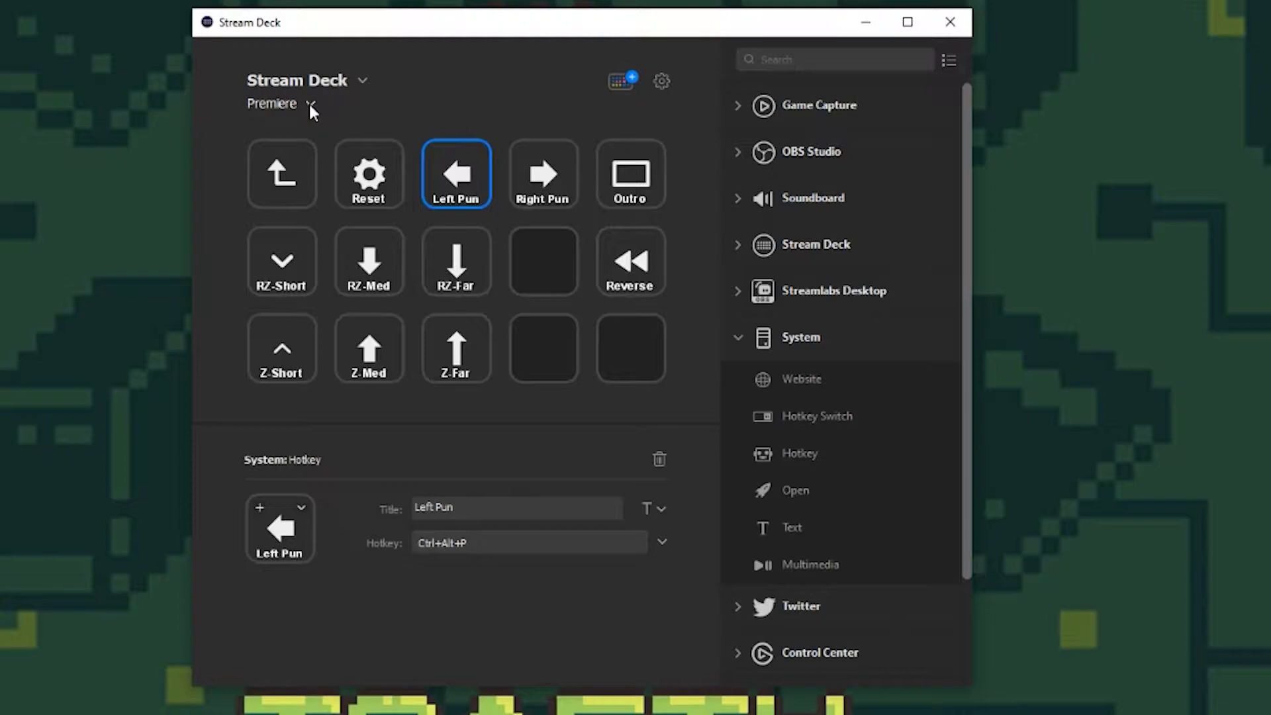
{"action": "left_click", "coordinate": [363, 80]}
{"action": "left_click", "coordinate": [365, 141]}
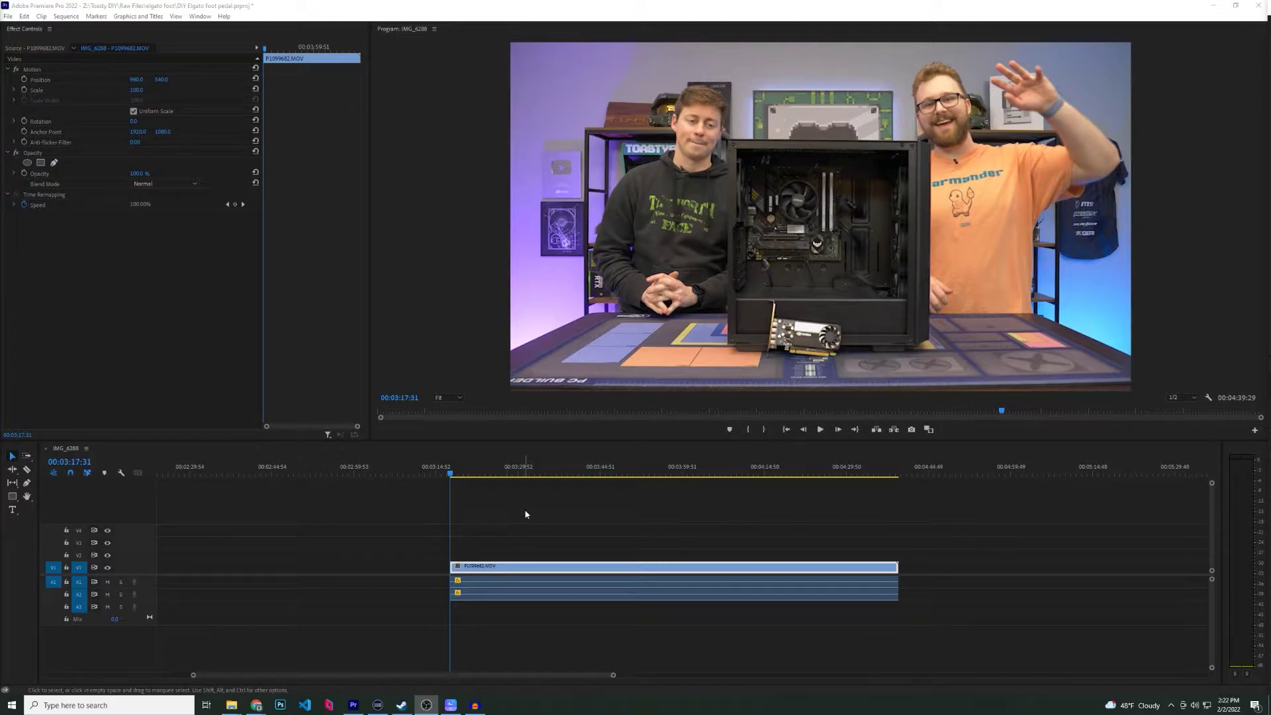
- In Premiere Pro, move the playhead to 00:03:24:30 and ripple-trim the start of the clip to it
{"action": "left_click_drag", "start_coordinate": [456, 477], "coordinate": [488, 474]}
{"action": "left_click", "coordinate": [609, 526]}
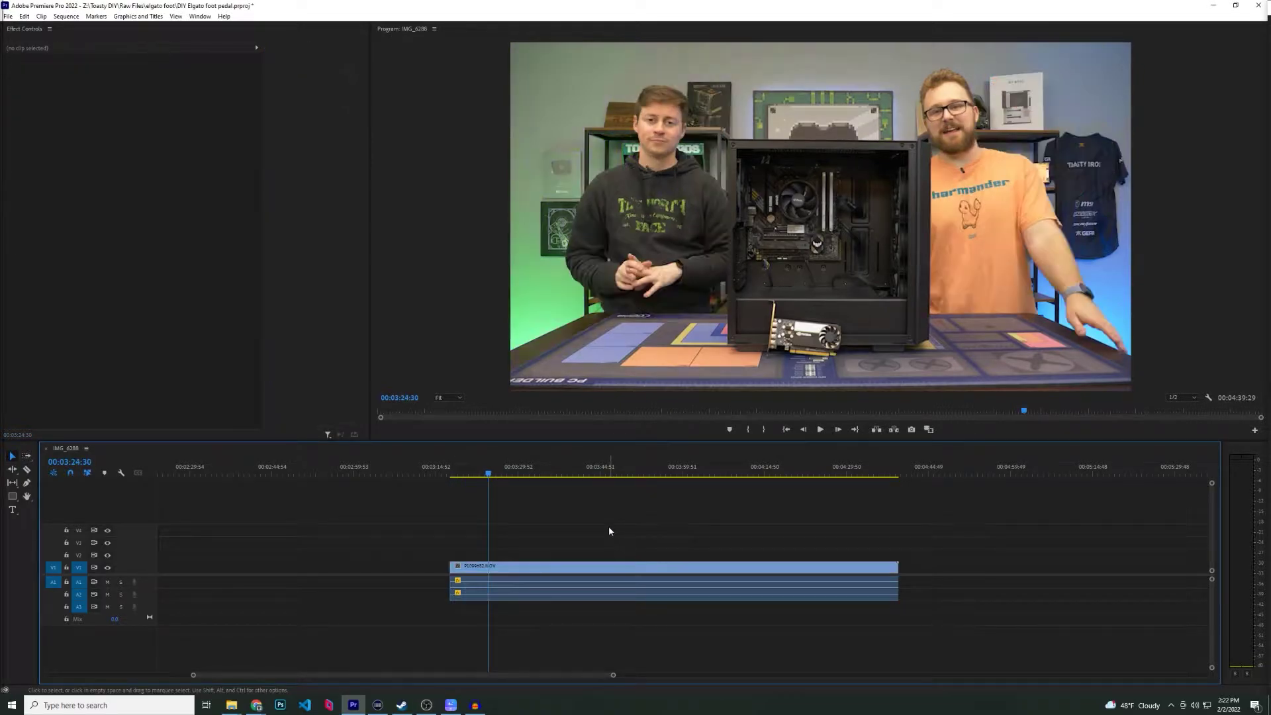
{"action": "key", "text": "q"}
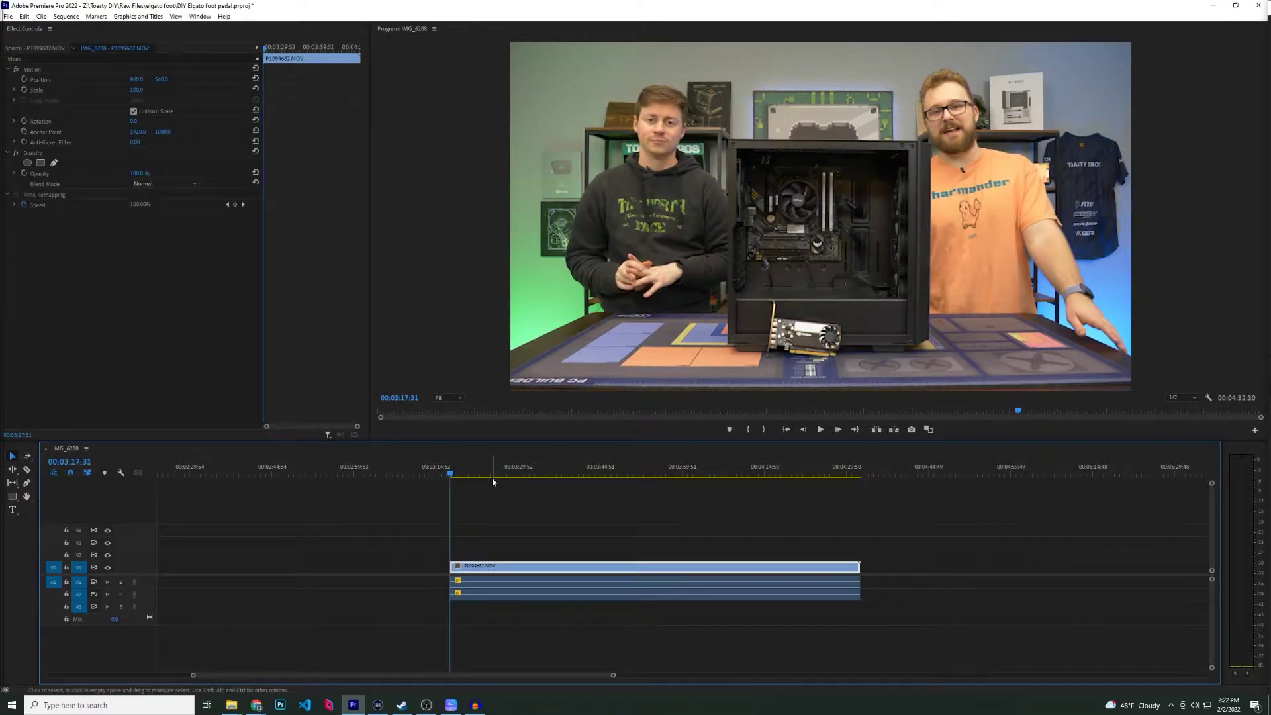
- Ripple-trim the end of the clip to 00:03:22:52, and undo the start and end trims
{"action": "left_click", "coordinate": [480, 475]}
{"action": "key", "text": "w"}
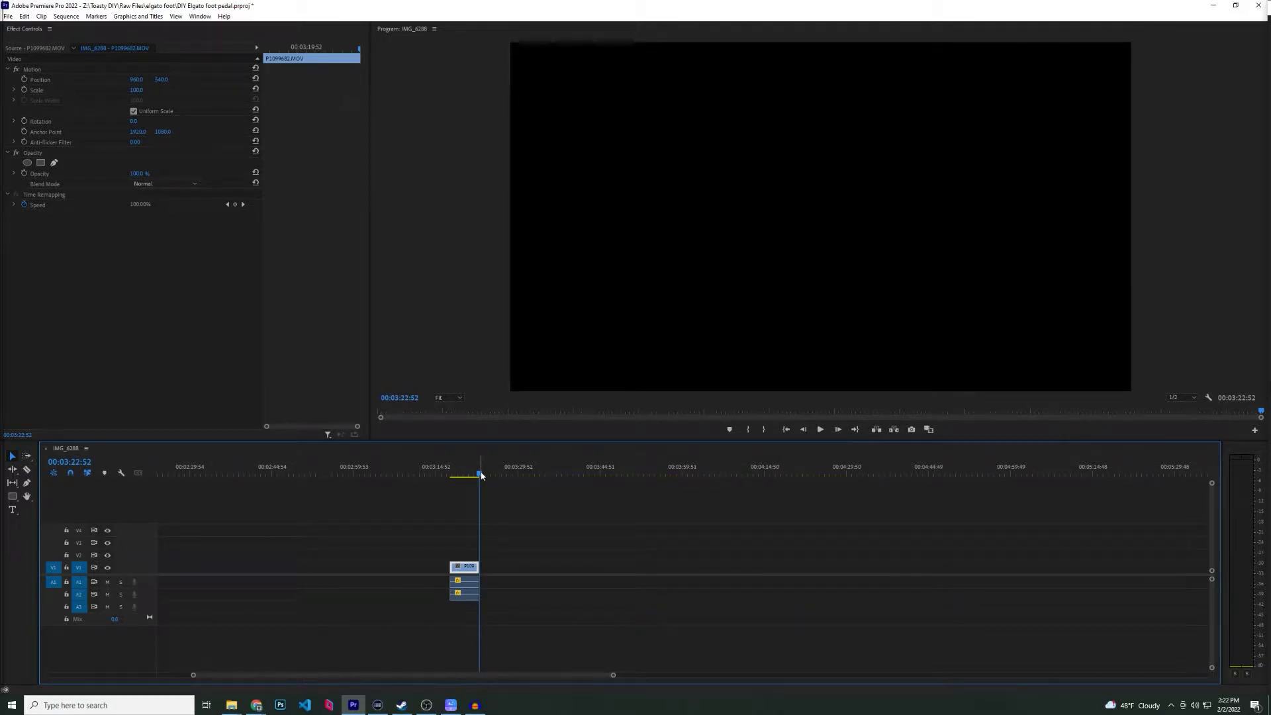
{"action": "key", "text": "ctrl+z"}
- Play the clip, move the playhead back to about 00:03:29, and ripple-trim the clip's start to it
{"action": "key", "text": "space"}
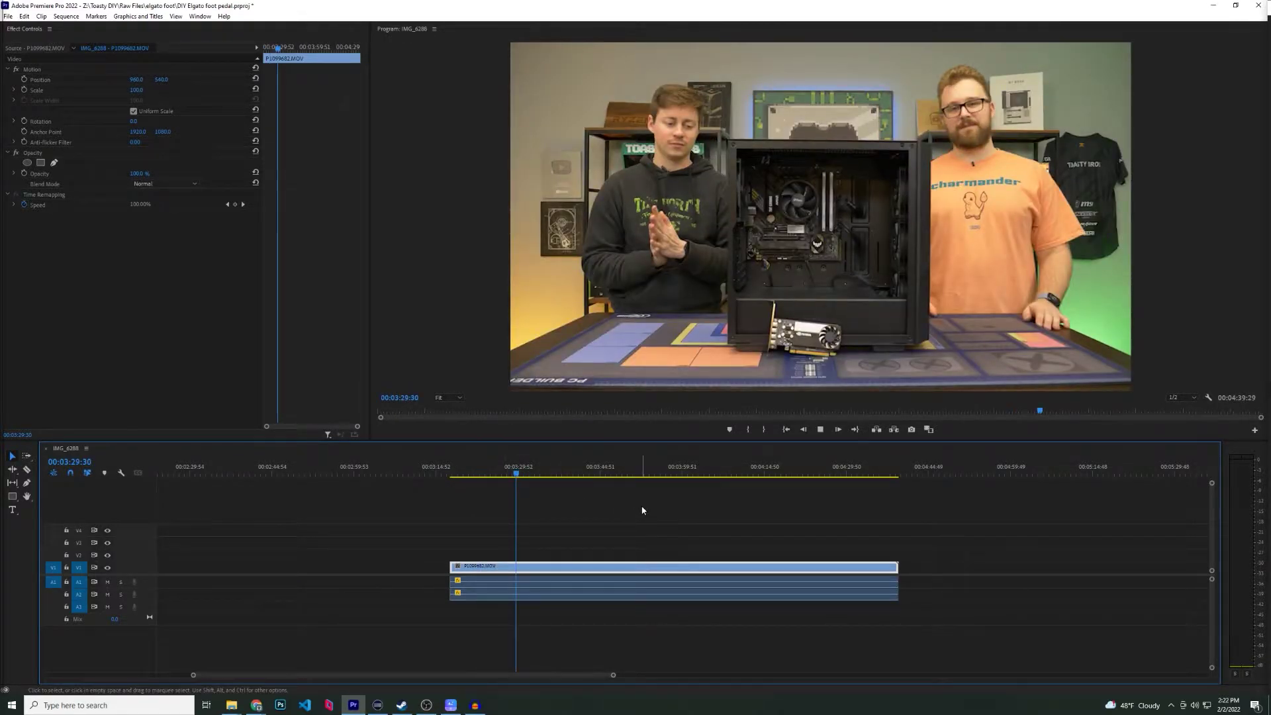
{"action": "left_click", "coordinate": [516, 471]}
{"action": "left_click_drag", "start_coordinate": [517, 473], "coordinate": [515, 473]}
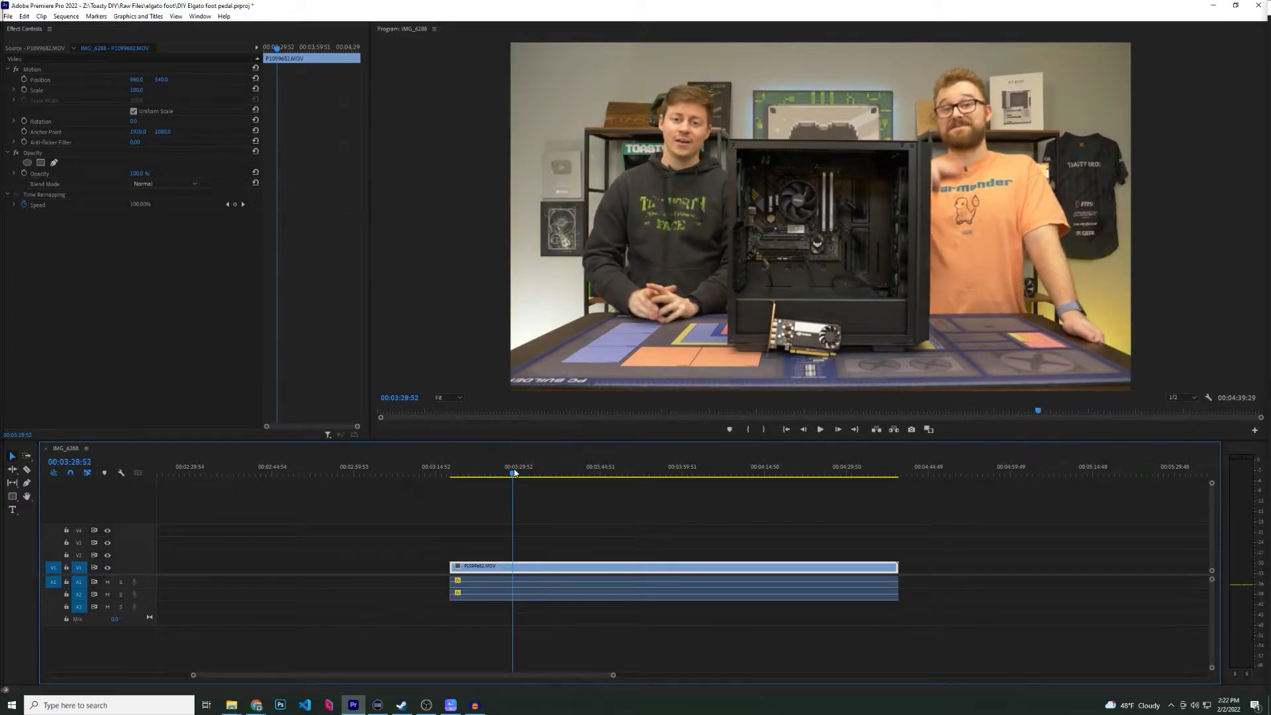
{"action": "key", "text": "q"}
- Ripple-trim the end of the clip to the playhead at 00:03:41:39, undo that trim and deselect the clip
{"action": "key", "text": "space"}
{"action": "left_click_drag", "start_coordinate": [458, 474], "coordinate": [582, 473]}
{"action": "key", "text": "q"}
{"action": "key", "text": "space"}
{"action": "key", "text": "w"}
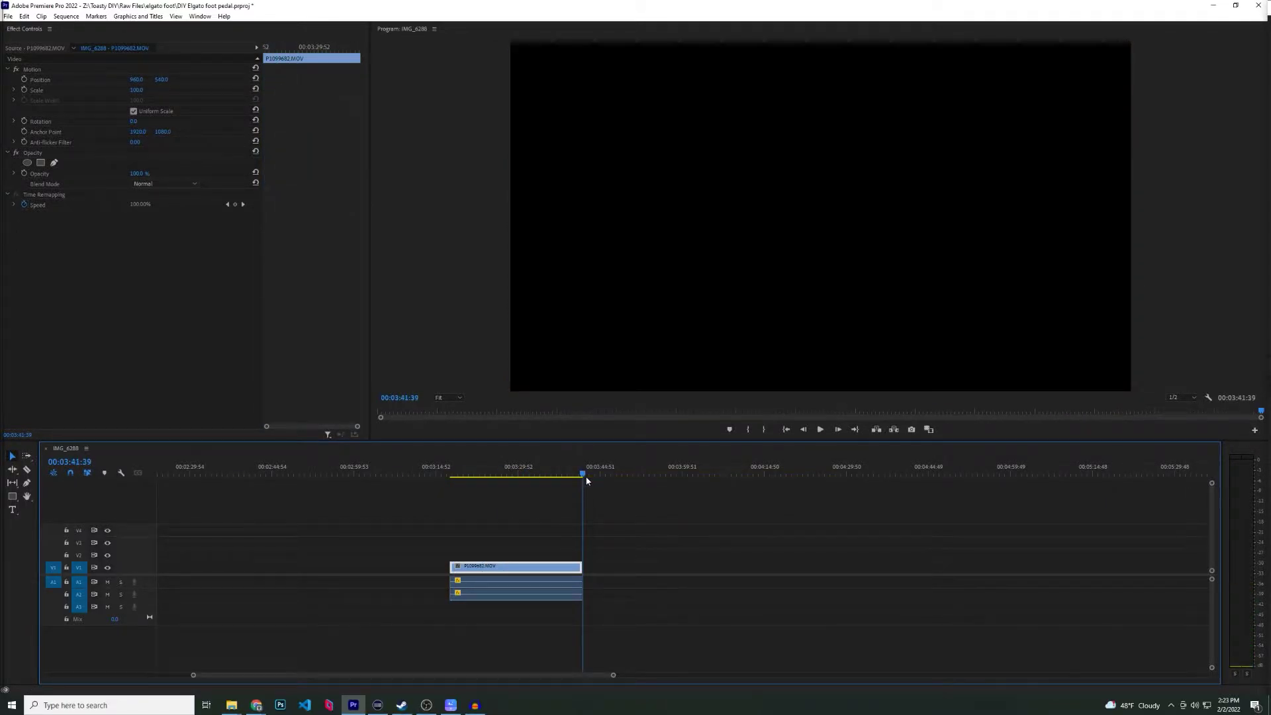
{"action": "key", "text": "ctrl+z"}
{"action": "left_click", "coordinate": [712, 513]}
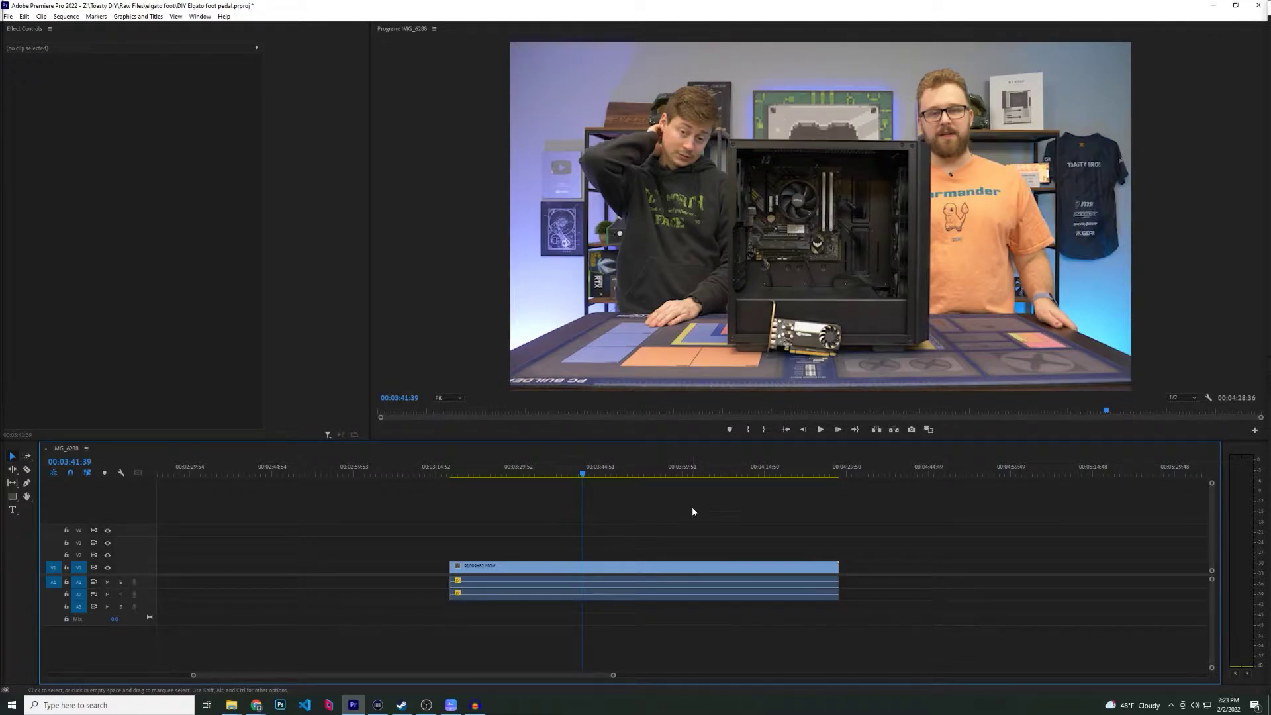
- Set in and out points at about 00:03:40:28 and clear them again
{"action": "mouse_move", "coordinate": [573, 474]}
{"action": "left_mouse_down"}
{"action": "mouse_move", "coordinate": [451, 475]}
{"action": "mouse_move", "coordinate": [625, 494]}
{"action": "mouse_move", "coordinate": [669, 479]}
{"action": "mouse_move", "coordinate": [575, 490]}
{"action": "left_mouse_up"}
{"action": "key", "text": "i"}
{"action": "key", "text": "o"}
{"action": "key", "text": "ctrl+shift+x"}
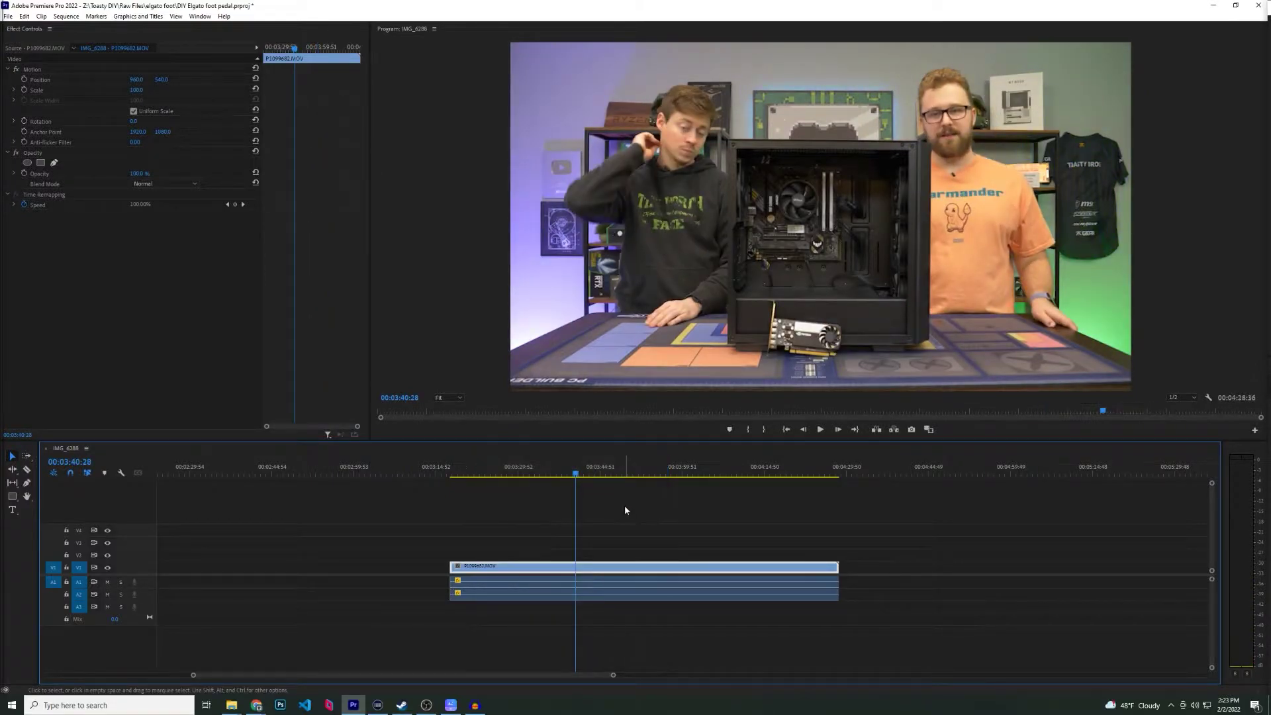
- Scrub through the middle of the clip to review the footage, stopping at 00:03:54:21
{"action": "left_click", "coordinate": [534, 475]}
{"action": "left_click_drag", "start_coordinate": [535, 477], "coordinate": [588, 480]}
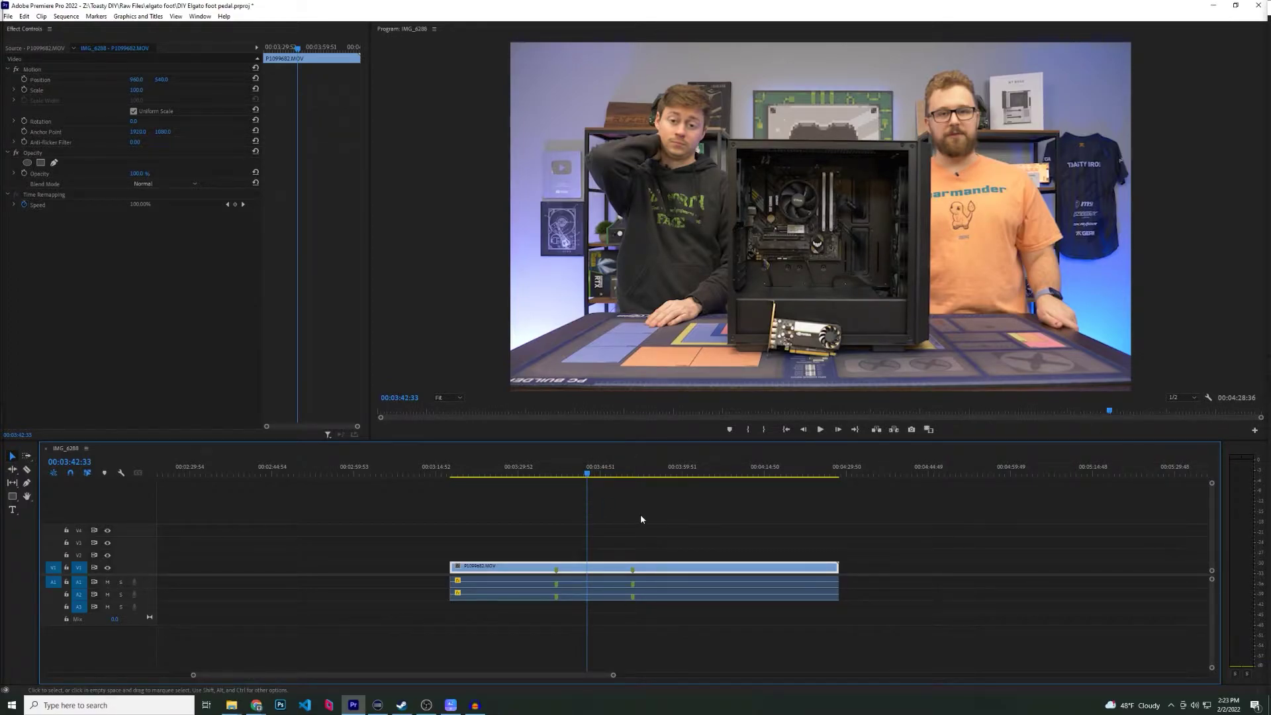
{"action": "left_click_drag", "start_coordinate": [593, 479], "coordinate": [653, 479]}
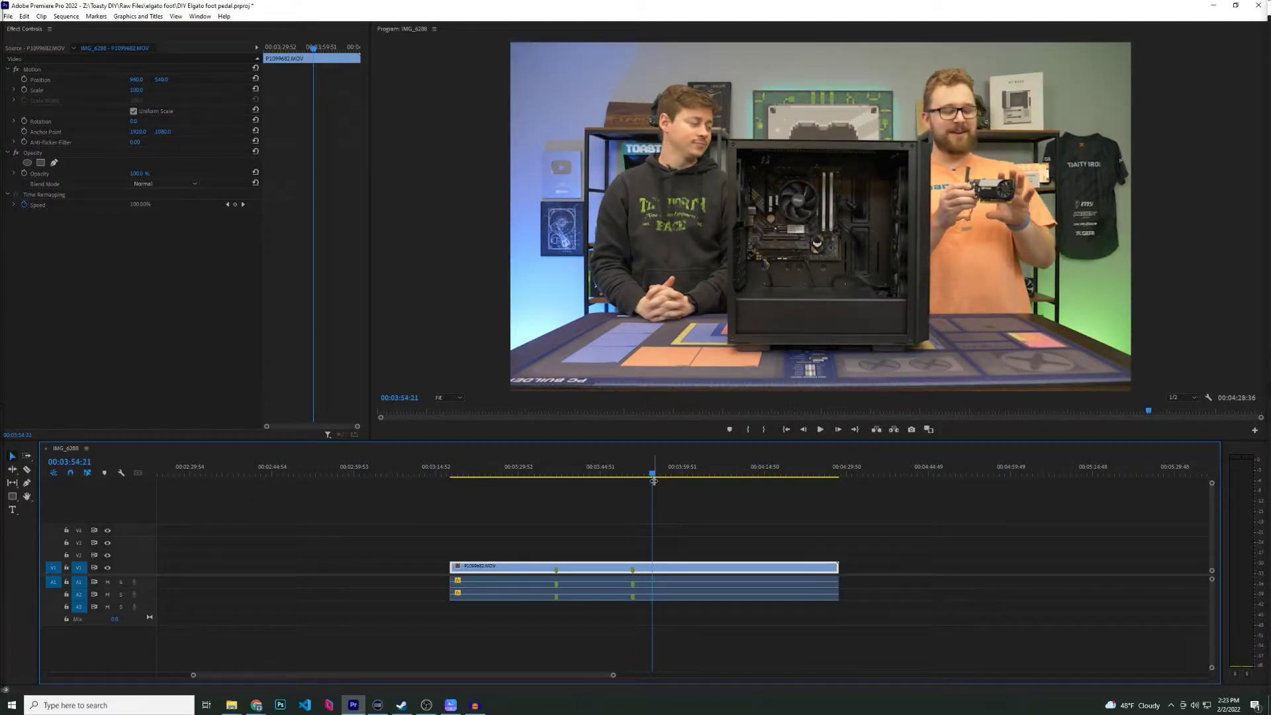
{"action": "key", "text": "ctrl+r"}
{"action": "key", "text": "Escape"}
{"action": "left_click", "coordinate": [697, 502]}
{"action": "left_click_drag", "start_coordinate": [698, 506], "coordinate": [667, 520]}
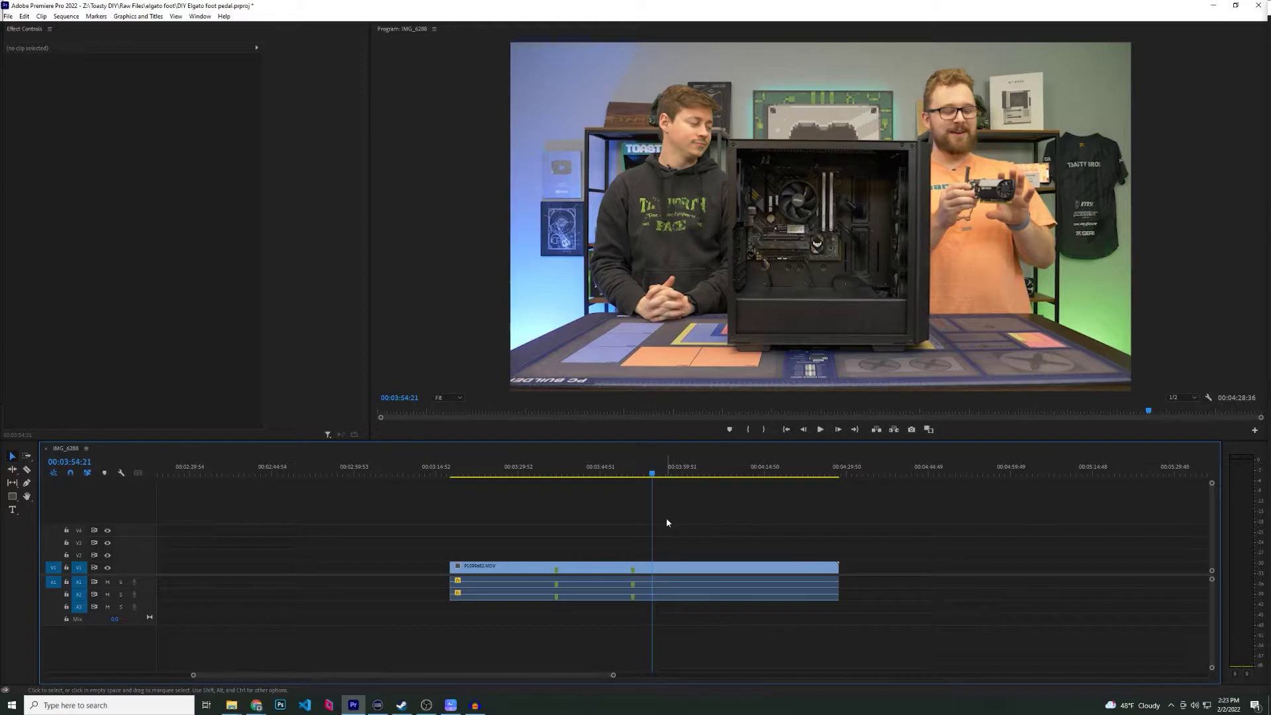
- Move the playhead to 00:03:55:20, start playback and save the project
{"action": "left_click", "coordinate": [640, 471]}
{"action": "left_click_drag", "start_coordinate": [646, 472], "coordinate": [673, 475]}
{"action": "left_click", "coordinate": [708, 505]}
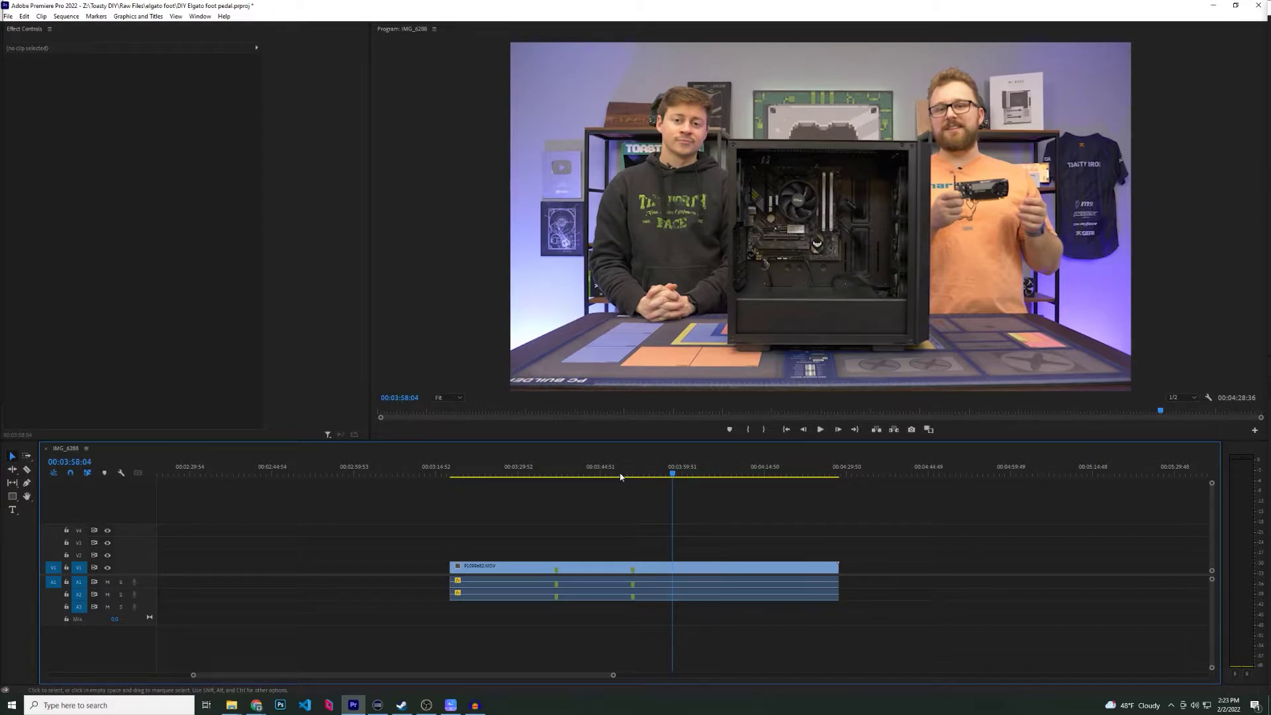
{"action": "left_click", "coordinate": [656, 472]}
{"action": "left_click", "coordinate": [772, 524]}
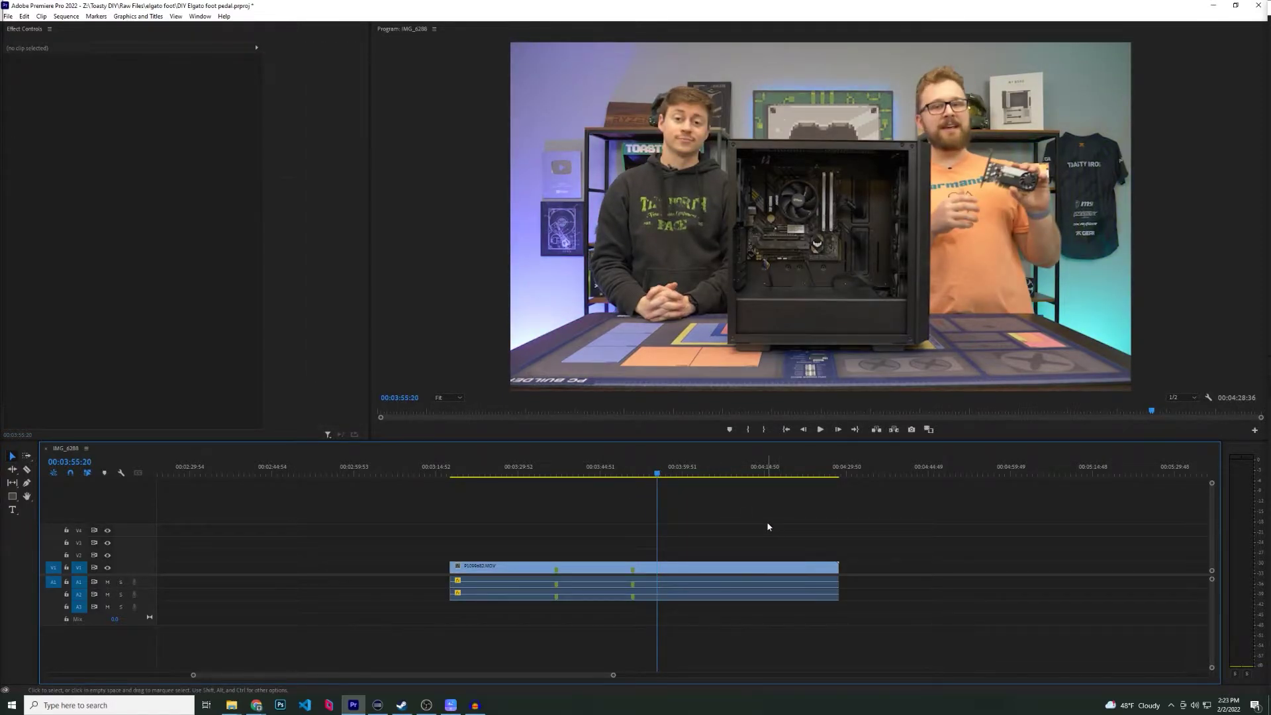
{"action": "key", "text": "space"}
{"action": "key", "text": "ctrl+s"}
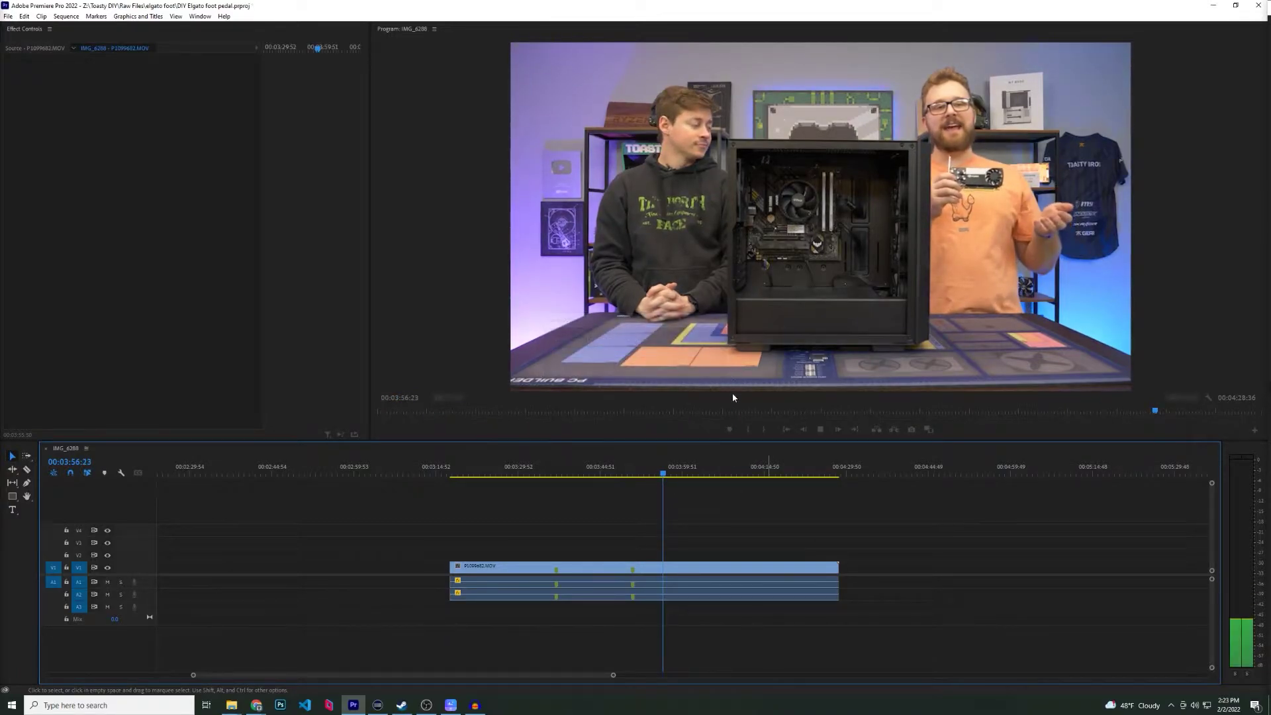
- Switch to the Razor tool and back to the Selection tool, select the clip under the playhead and stop playback
{"action": "key", "text": "c"}
{"action": "left_click", "coordinate": [764, 507]}
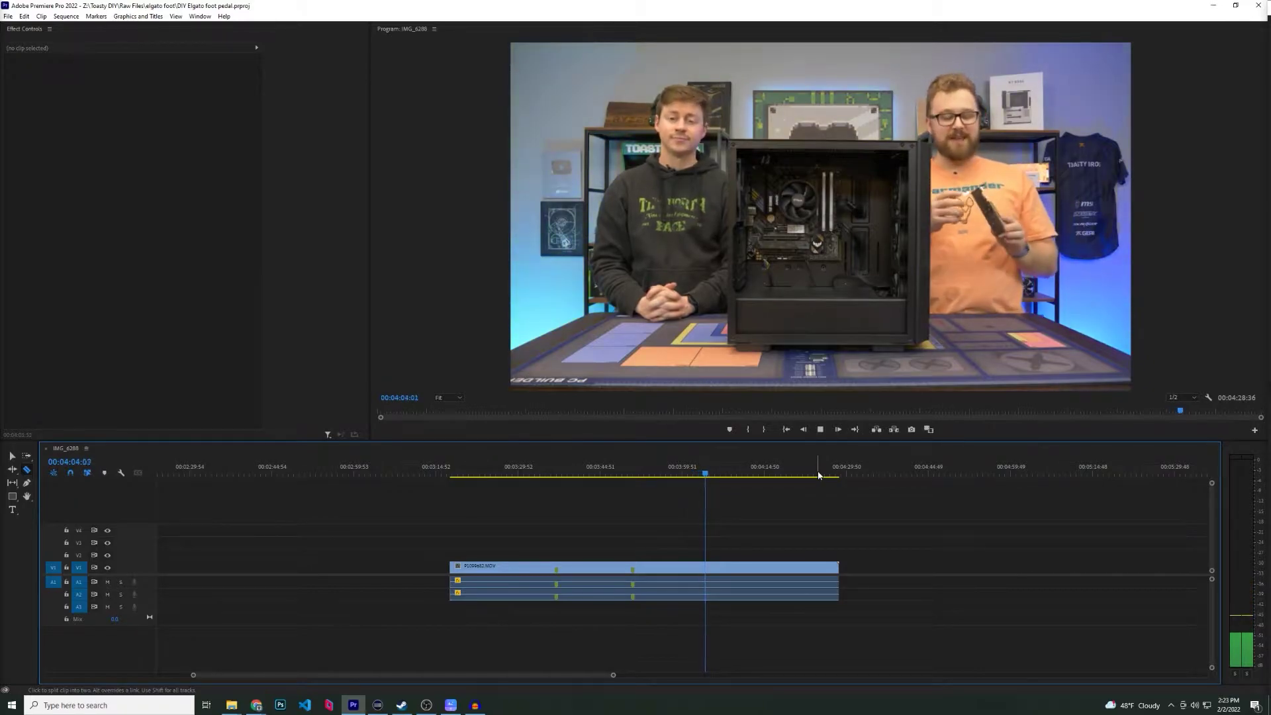
{"action": "key", "text": "v"}
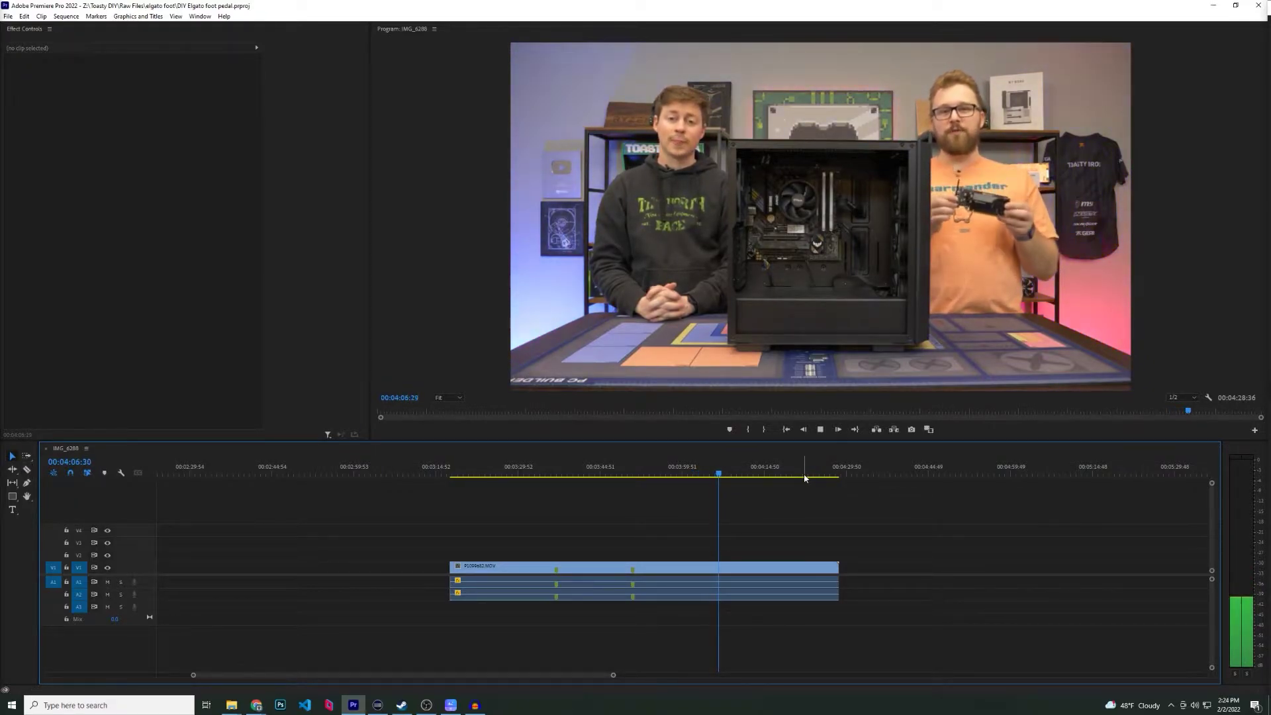
{"action": "key", "text": "d"}
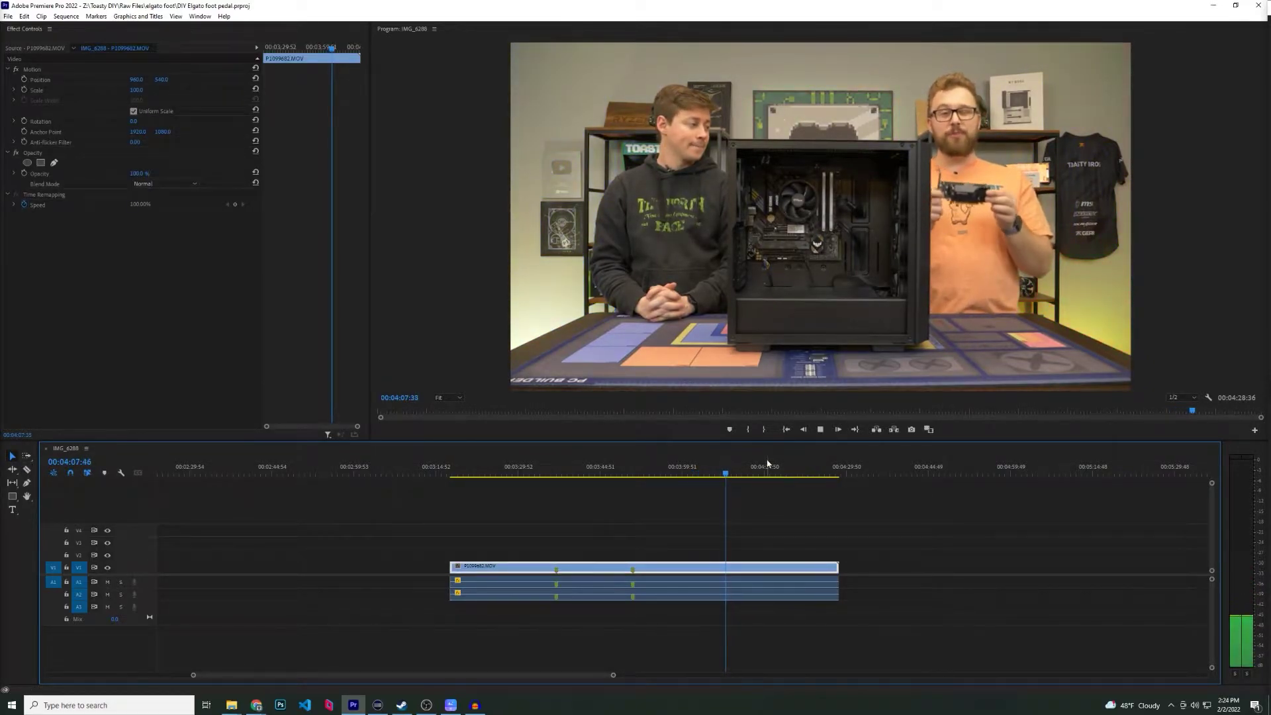
{"action": "key", "text": "space"}
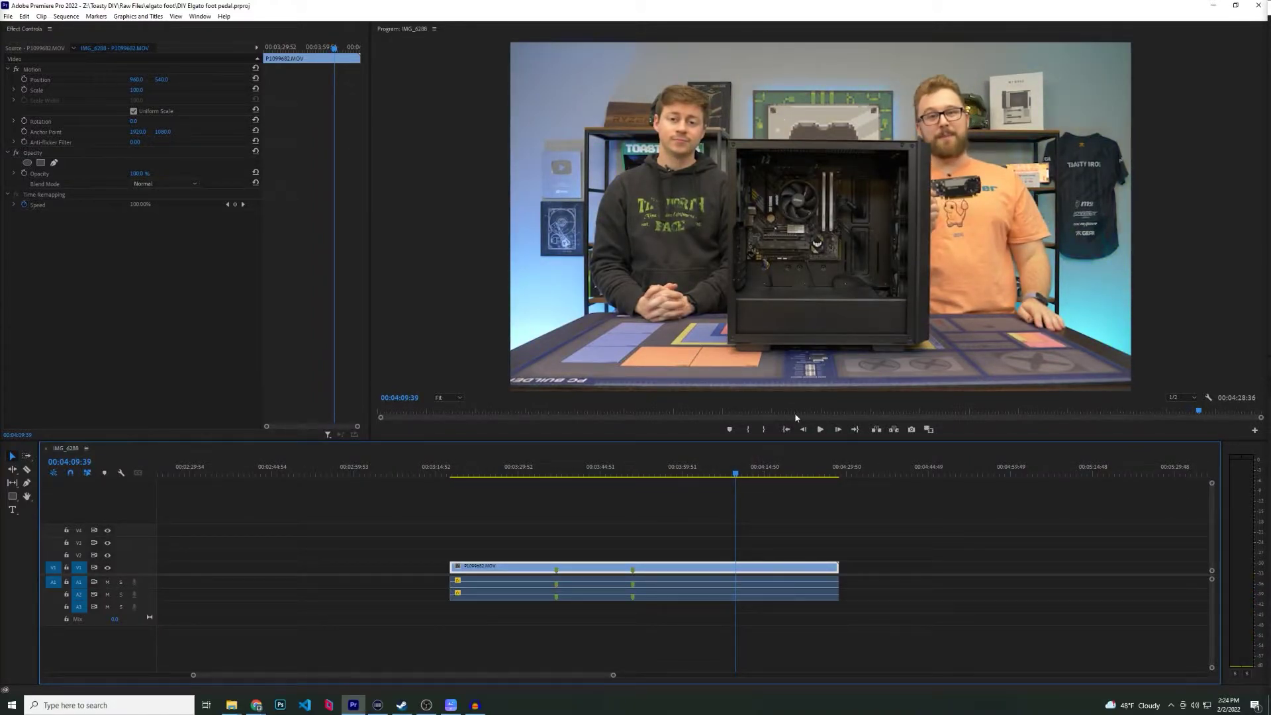
- Open the Excalibur settings, search the commands for "posi" and view the Position command
{"action": "key", "text": "ctrl+shift+space"}
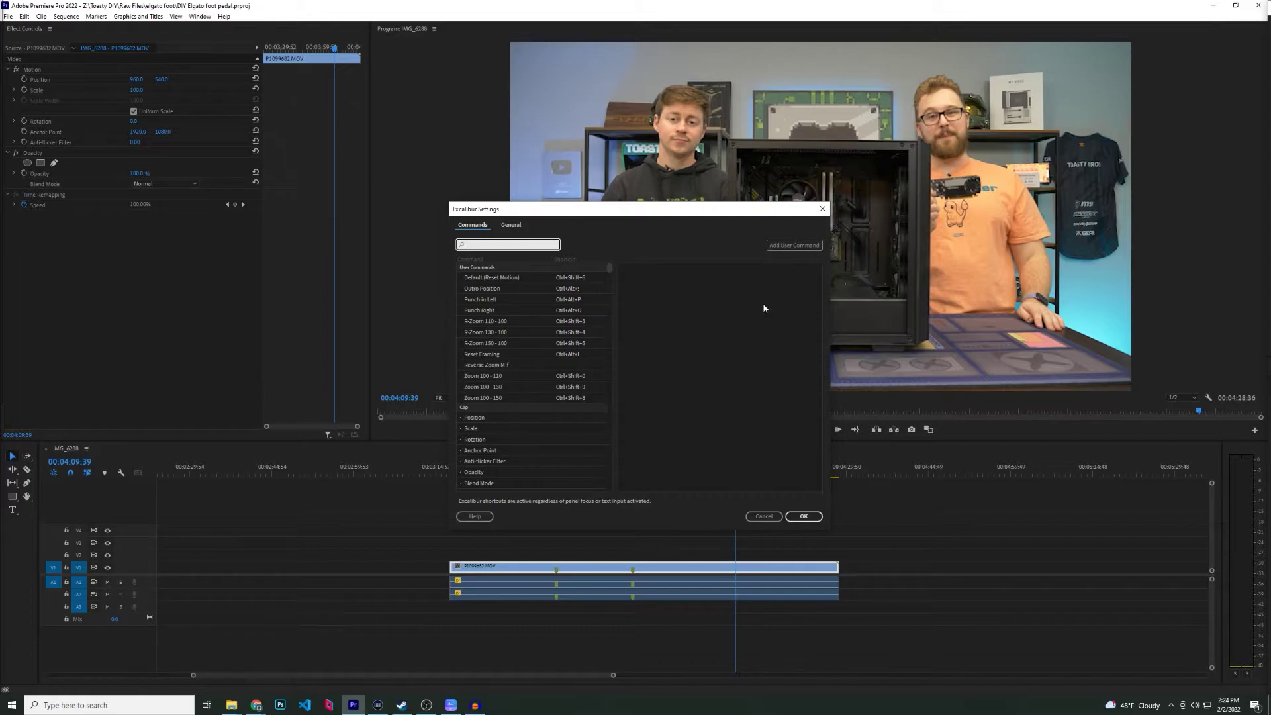
{"action": "type", "text": "posi"}
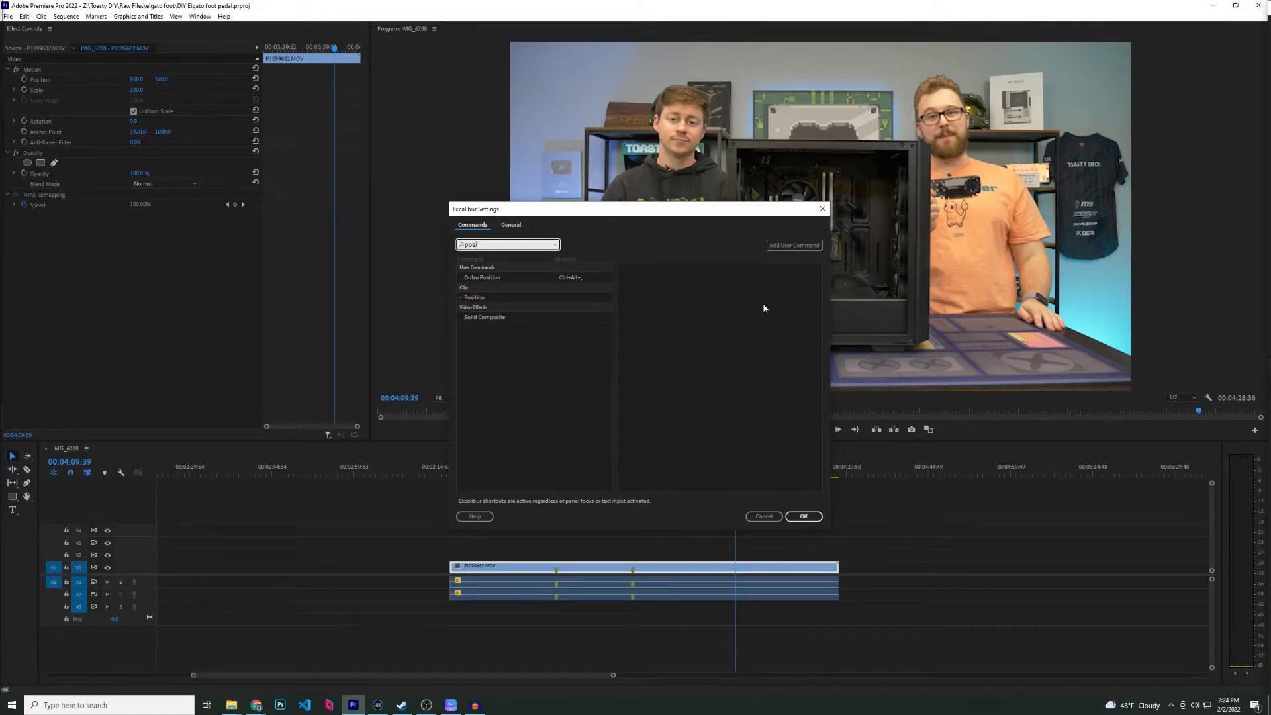
{"action": "left_click", "coordinate": [476, 301]}
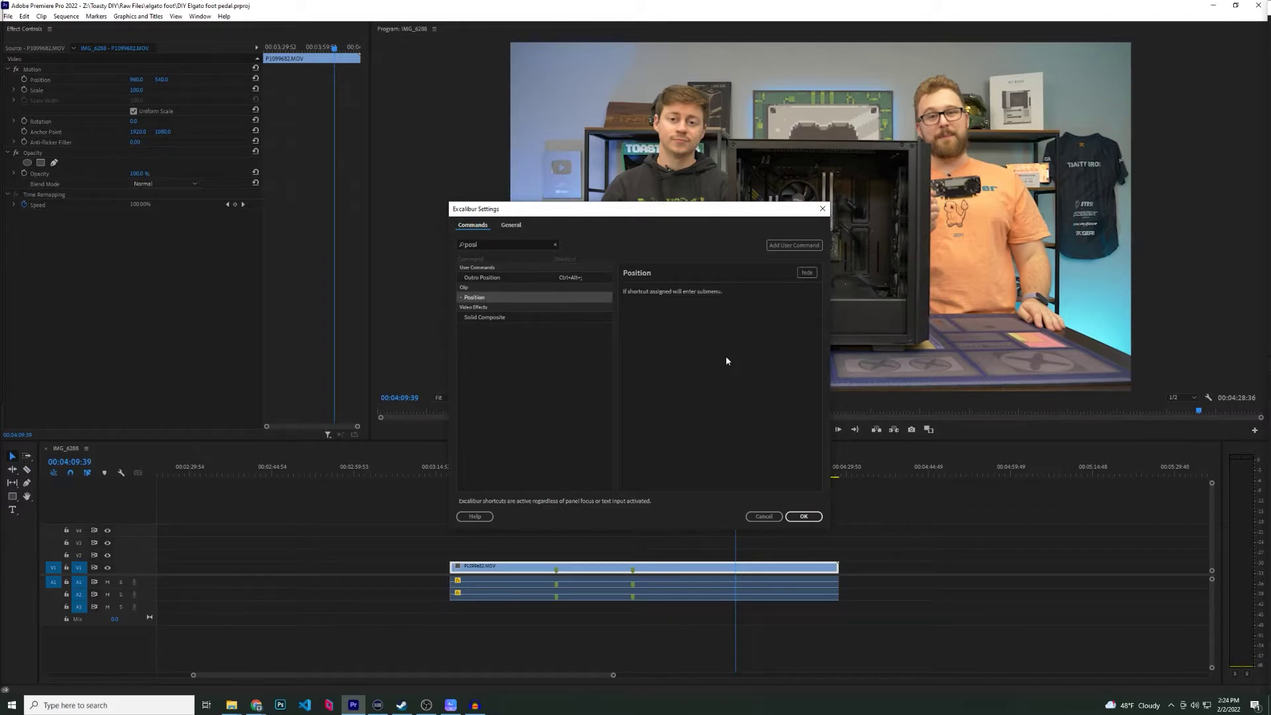
- Add a new Excalibur user command and name it "Punch"
{"action": "left_click", "coordinate": [794, 245]}
{"action": "left_click", "coordinate": [752, 356]}
{"action": "left_click", "coordinate": [694, 272]}
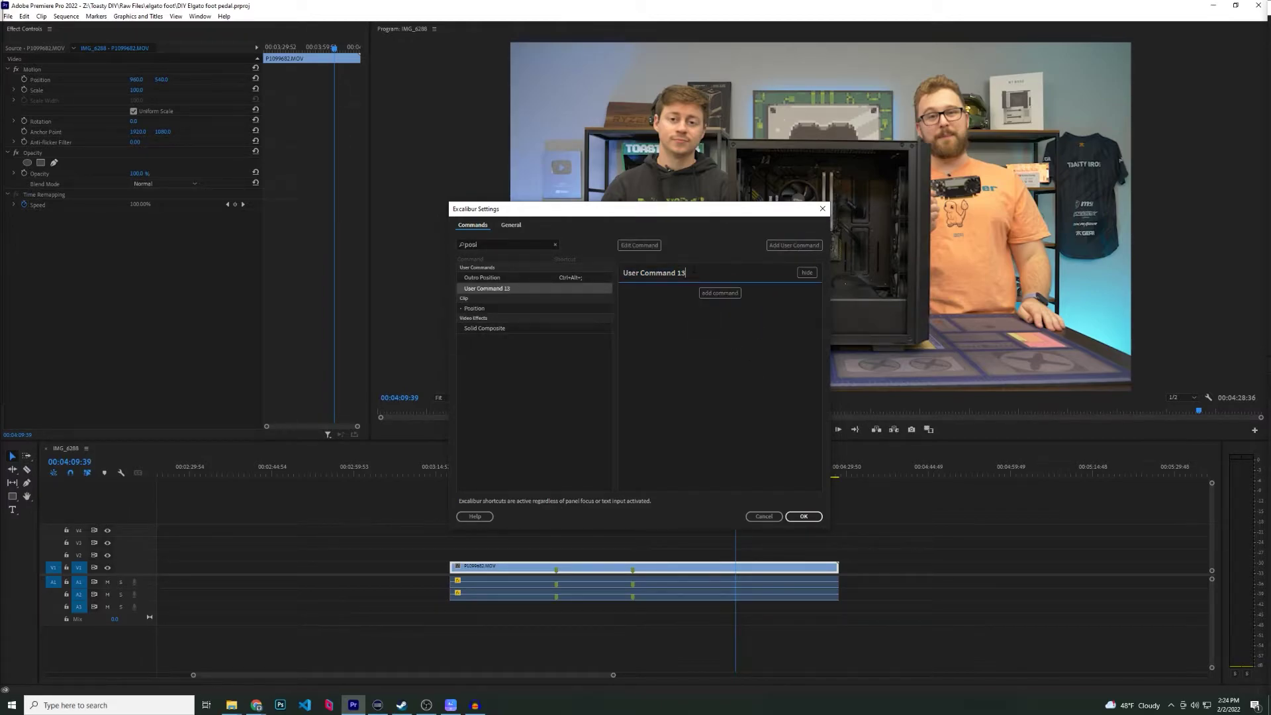
{"action": "key", "text": "ctrl+a"}
{"action": "type", "text": "Punch"}
{"action": "key", "text": "Return"}
- Add the clip Position command to Punch, with its position set to 1920, 1080
{"action": "left_click", "coordinate": [719, 293]}
{"action": "type", "text": "pos"}
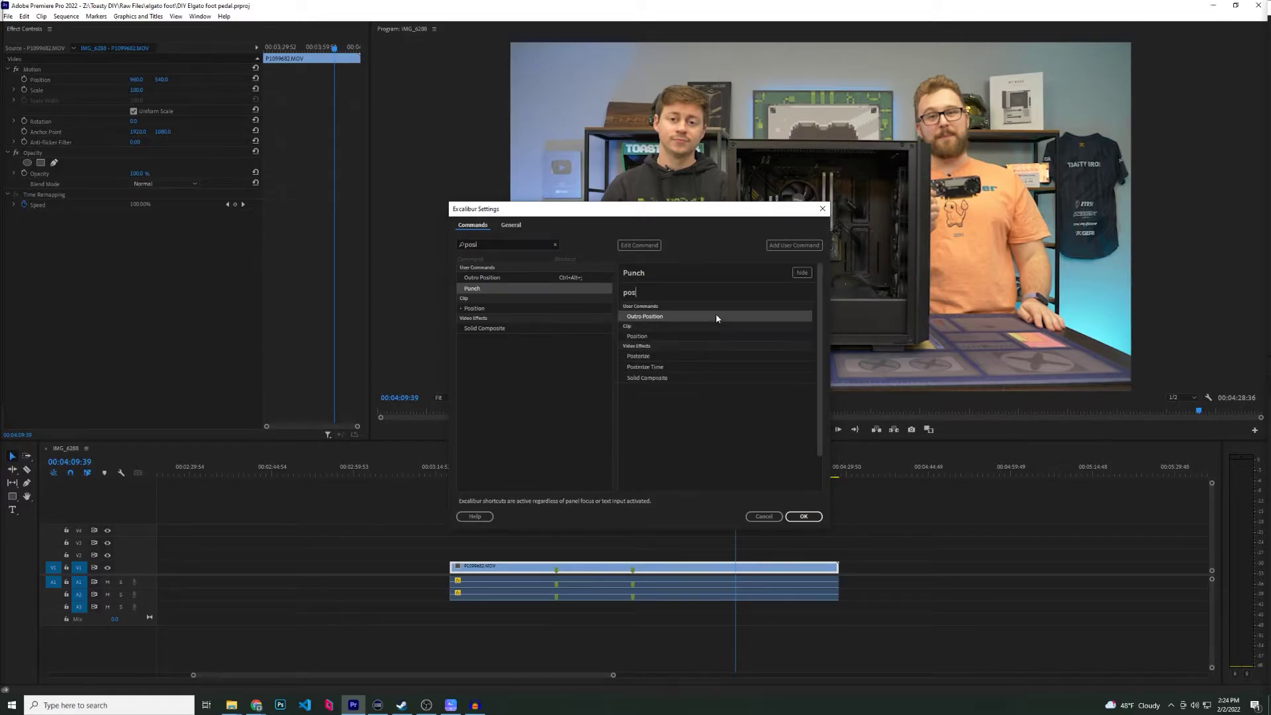
{"action": "type", "text": "ition"}
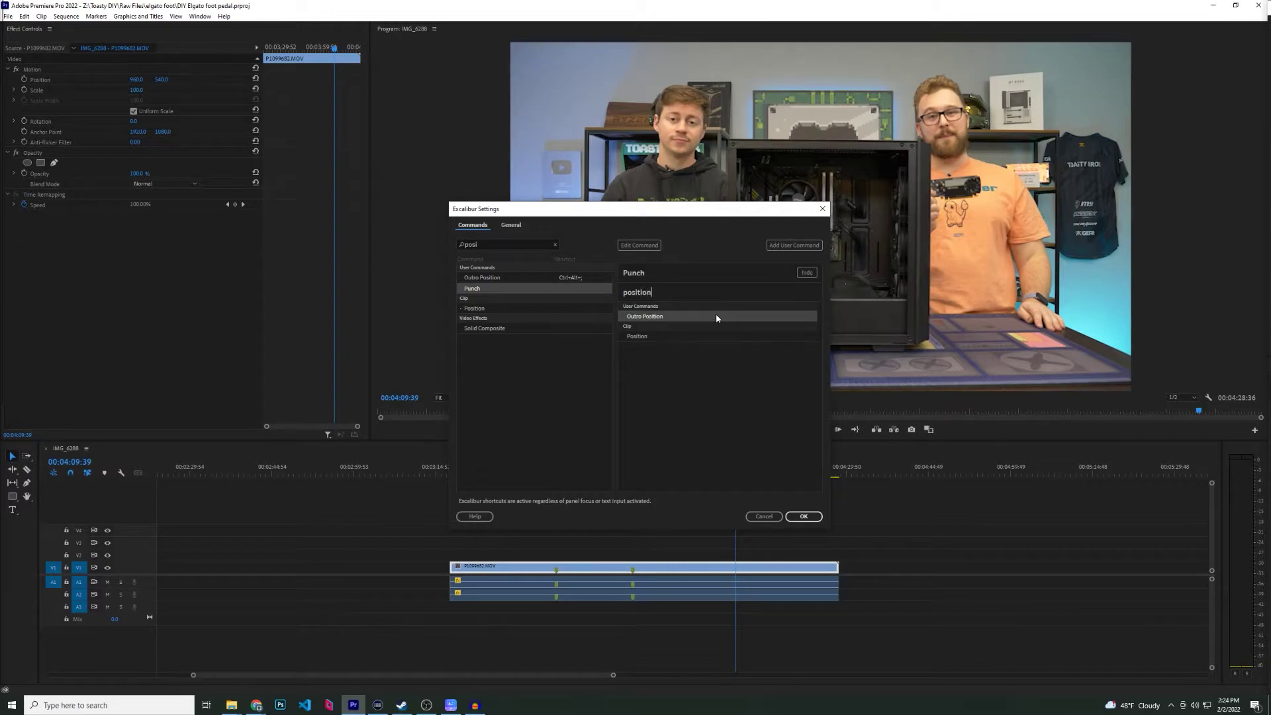
{"action": "left_click", "coordinate": [673, 336]}
{"action": "left_click", "coordinate": [667, 306]}
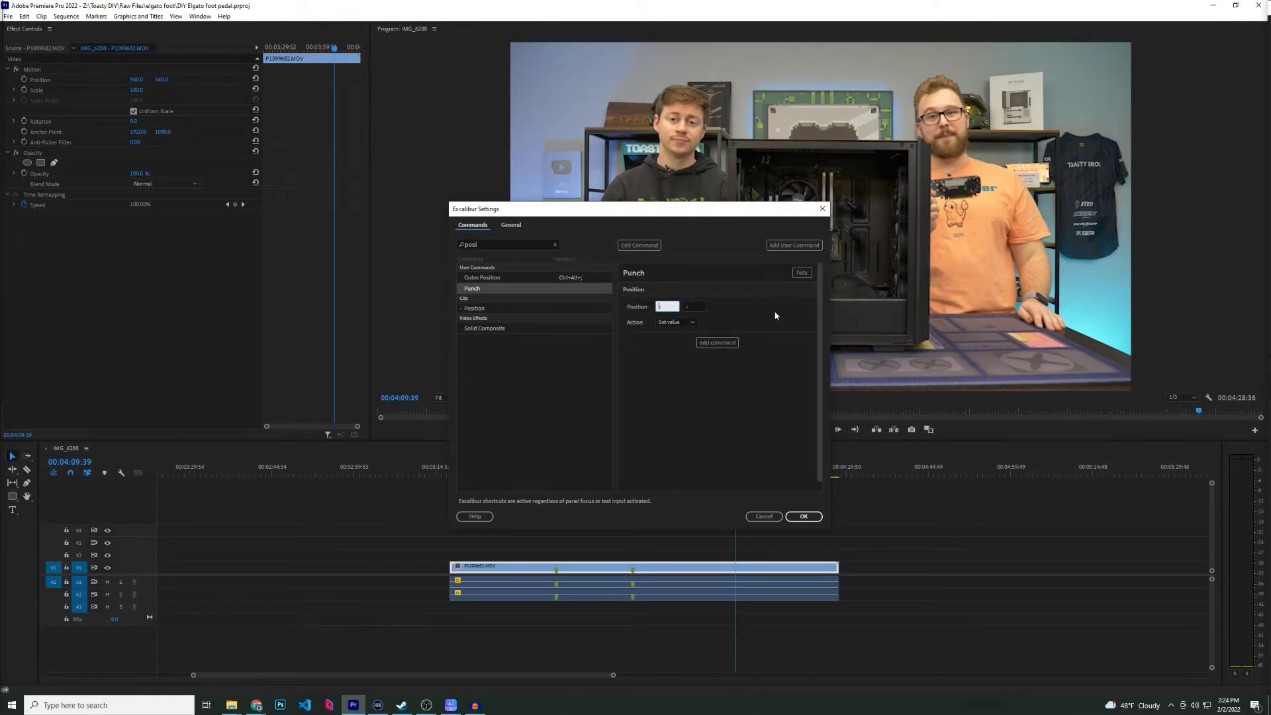
{"action": "type", "text": "1920"}
{"action": "key", "text": "Tab"}
{"action": "left_click", "coordinate": [721, 307]}
- Add a Scale command of 150% to Punch and save the Excalibur settings
{"action": "left_click", "coordinate": [717, 343]}
{"action": "type", "text": "scal"}
{"action": "left_click", "coordinate": [667, 360]}
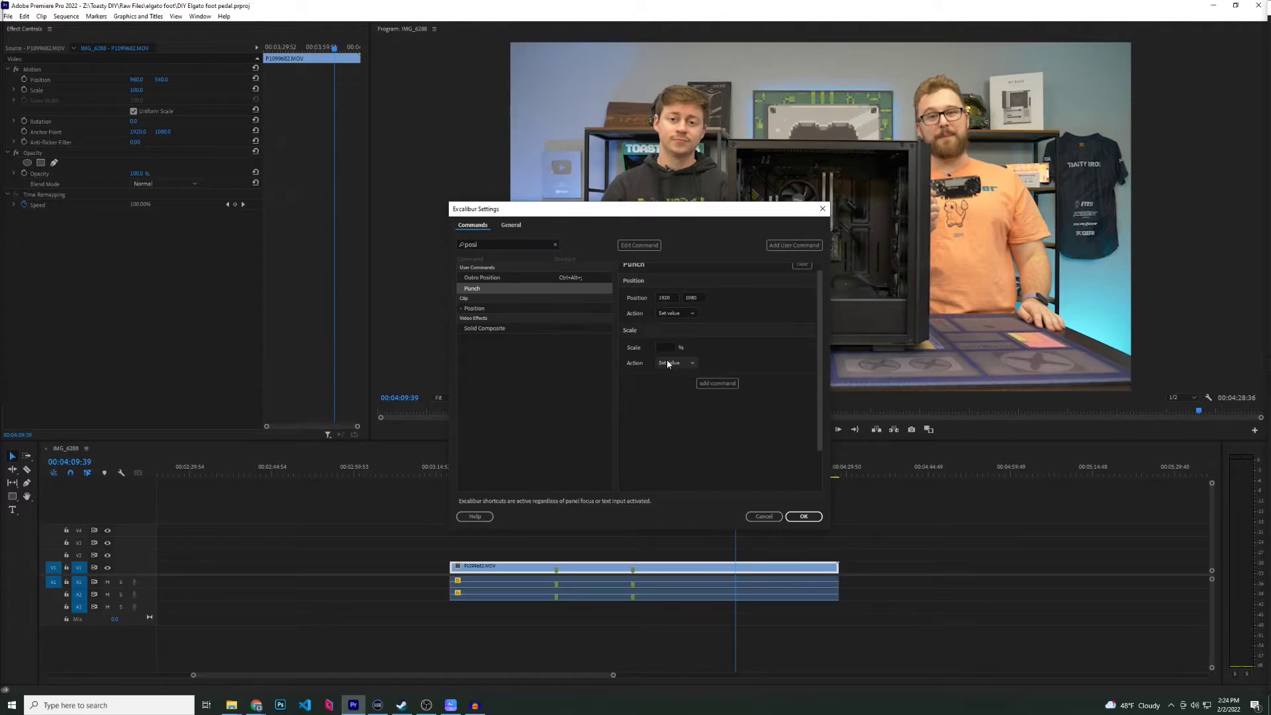
{"action": "left_click", "coordinate": [671, 347]}
{"action": "type", "text": "150"}
{"action": "left_click", "coordinate": [802, 516]}
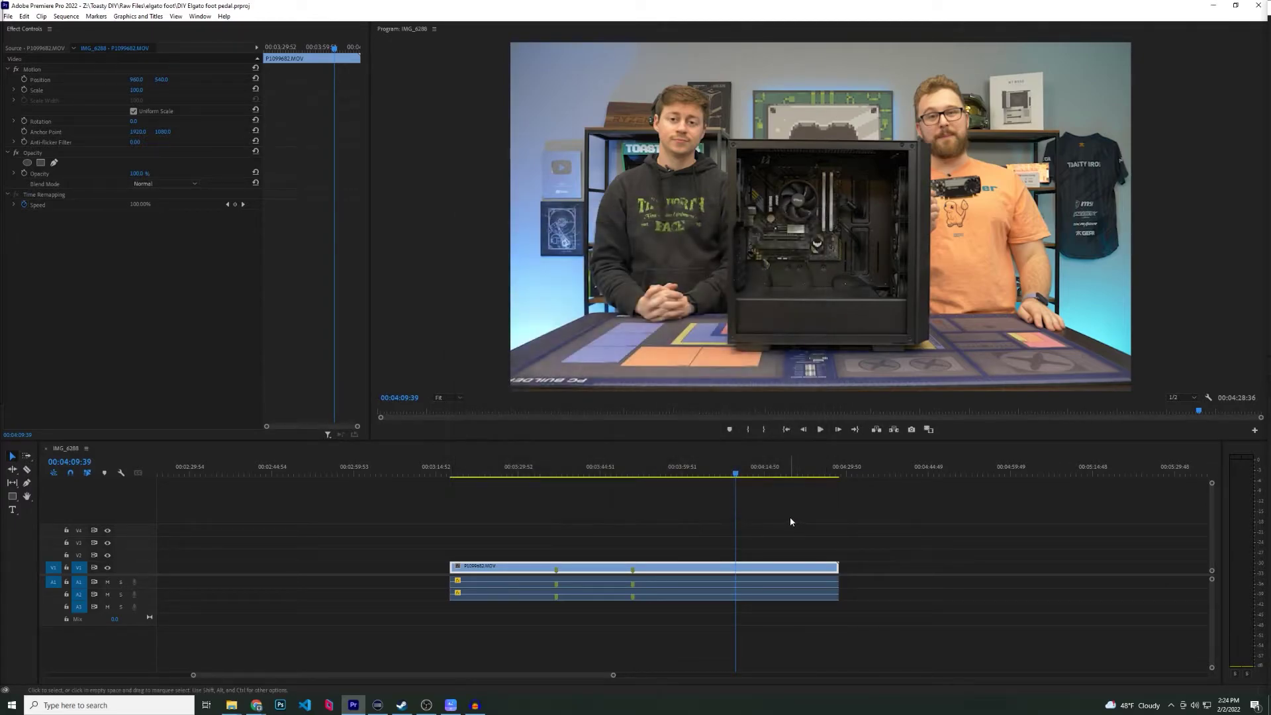
- Run the Punch command from Excalibur on the clip at 00:03:40:12 and scrub back to 00:03:39:12 to check it
{"action": "left_click", "coordinate": [699, 516]}
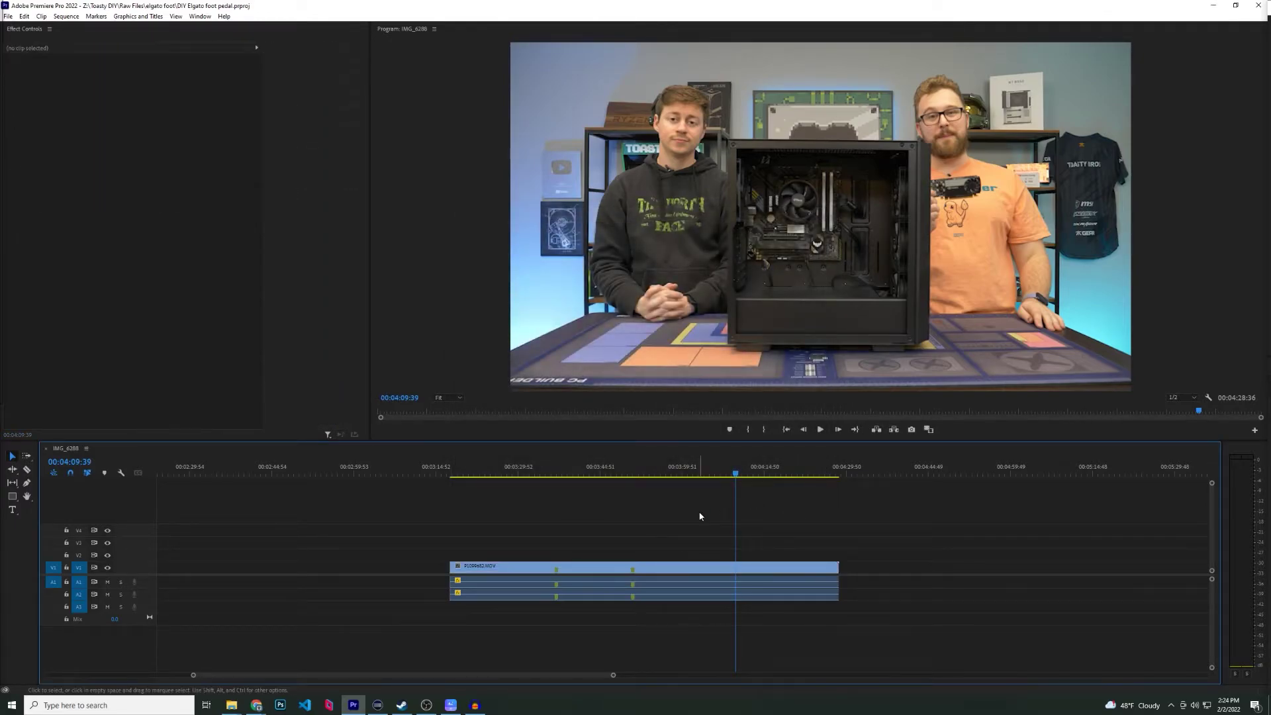
{"action": "left_click", "coordinate": [574, 476]}
{"action": "key", "text": "ctrl+space"}
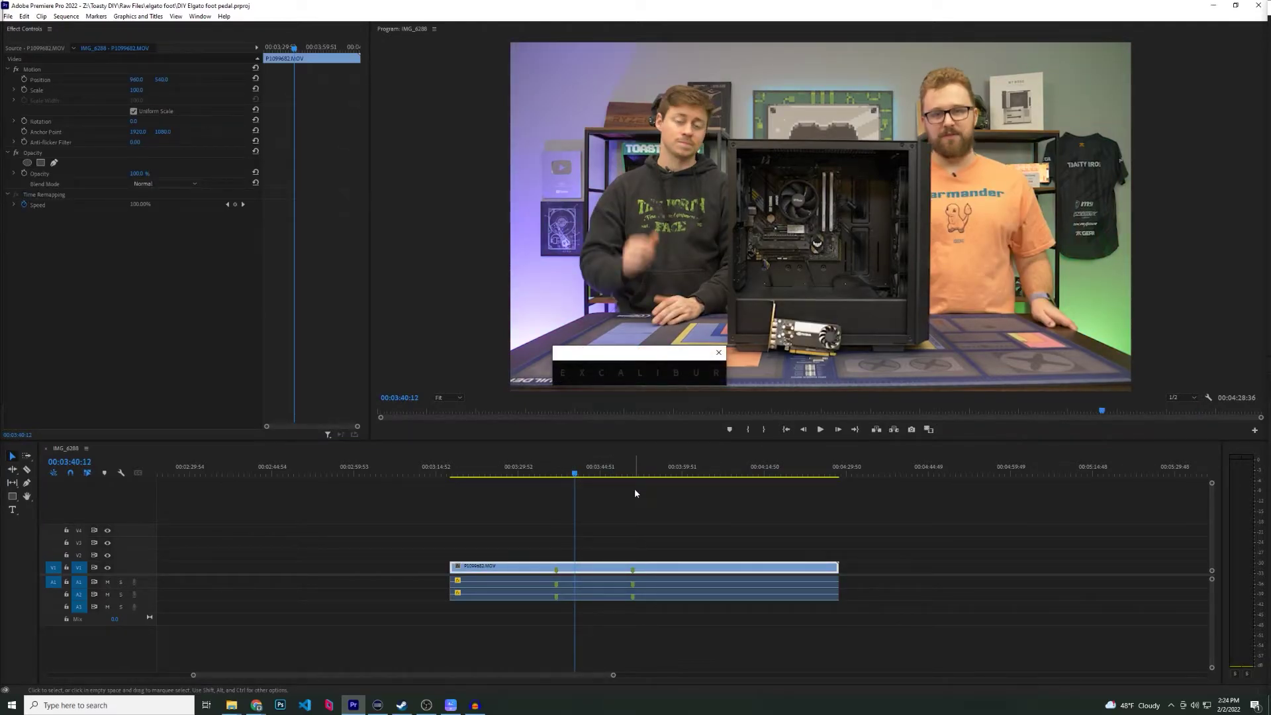
{"action": "type", "text": "punch"}
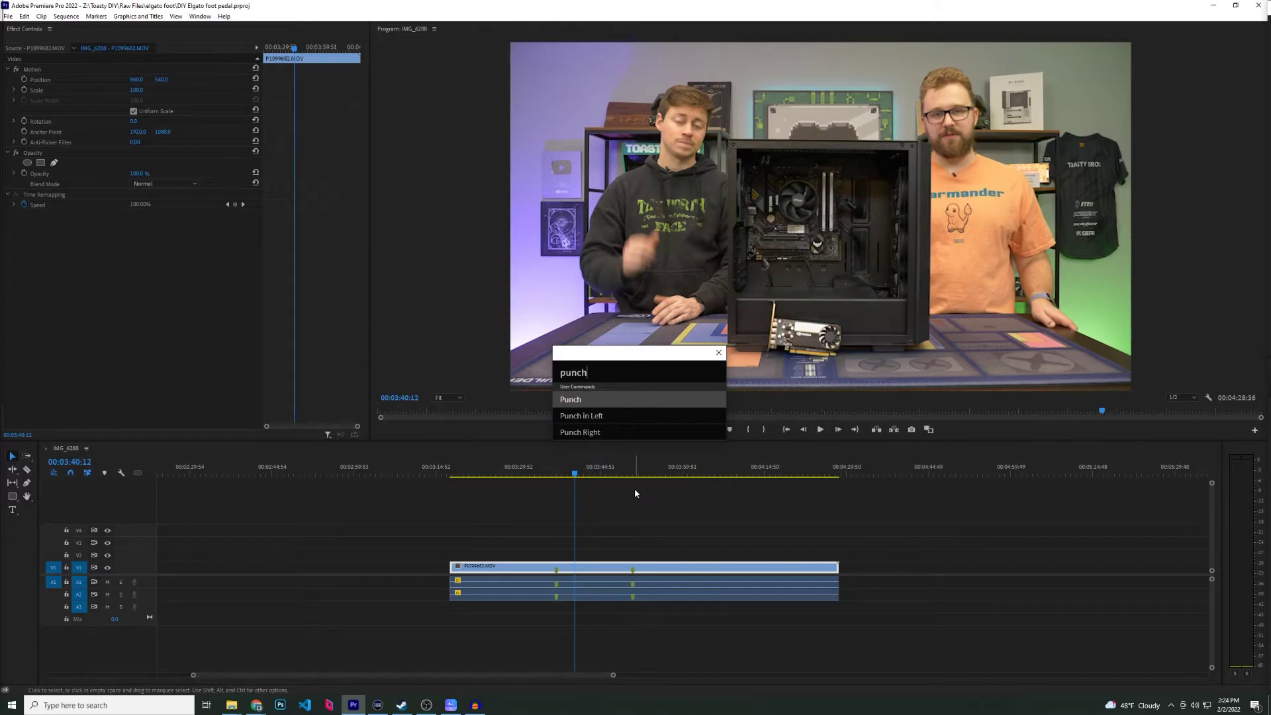
{"action": "key", "text": "Return"}
{"action": "left_click_drag", "start_coordinate": [580, 500], "coordinate": [570, 510]}
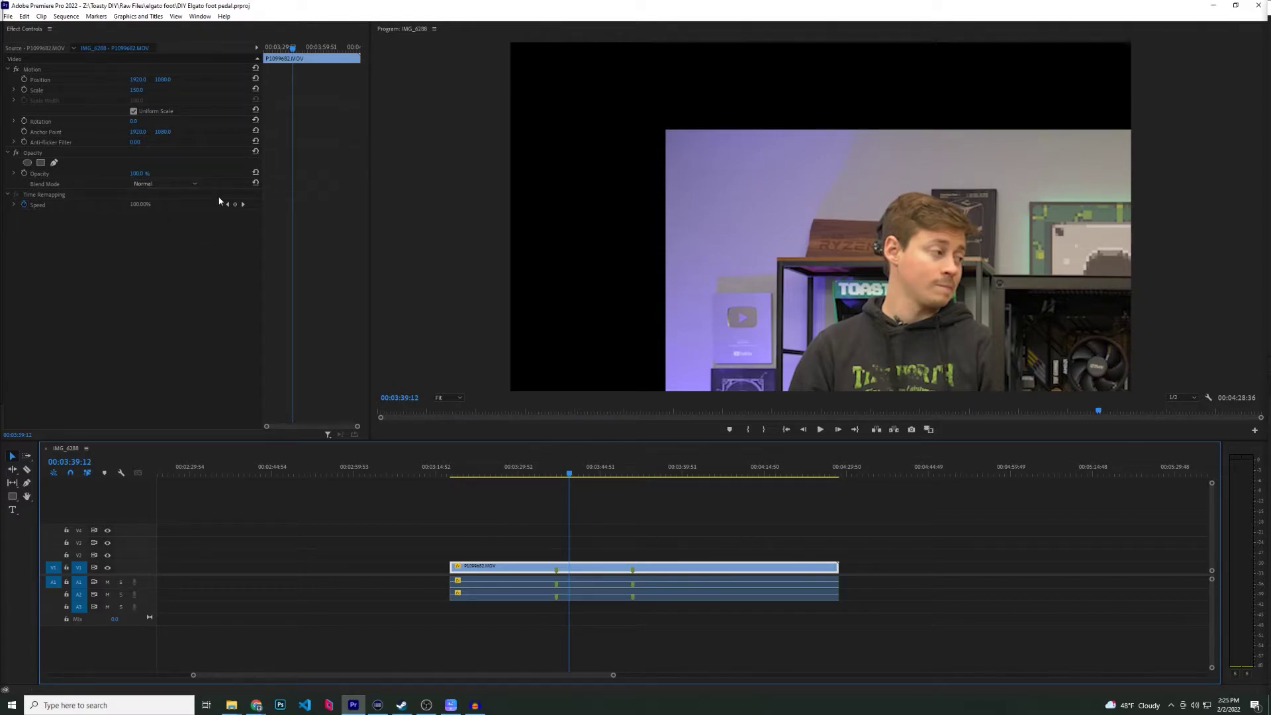
- Review the user commands and their assigned shortcuts in the Excalibur settings, leaving the settings unchanged
{"action": "key", "text": "ctrl+shift+space"}
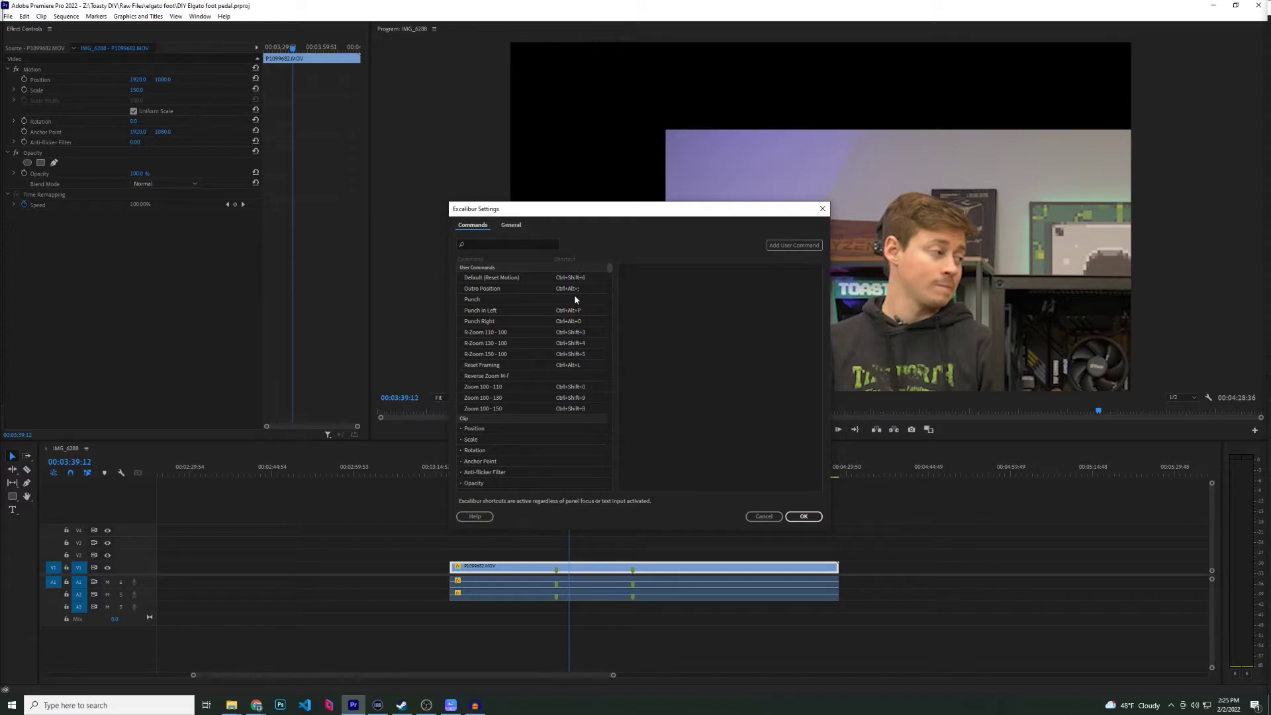
{"action": "left_click", "coordinate": [821, 209]}
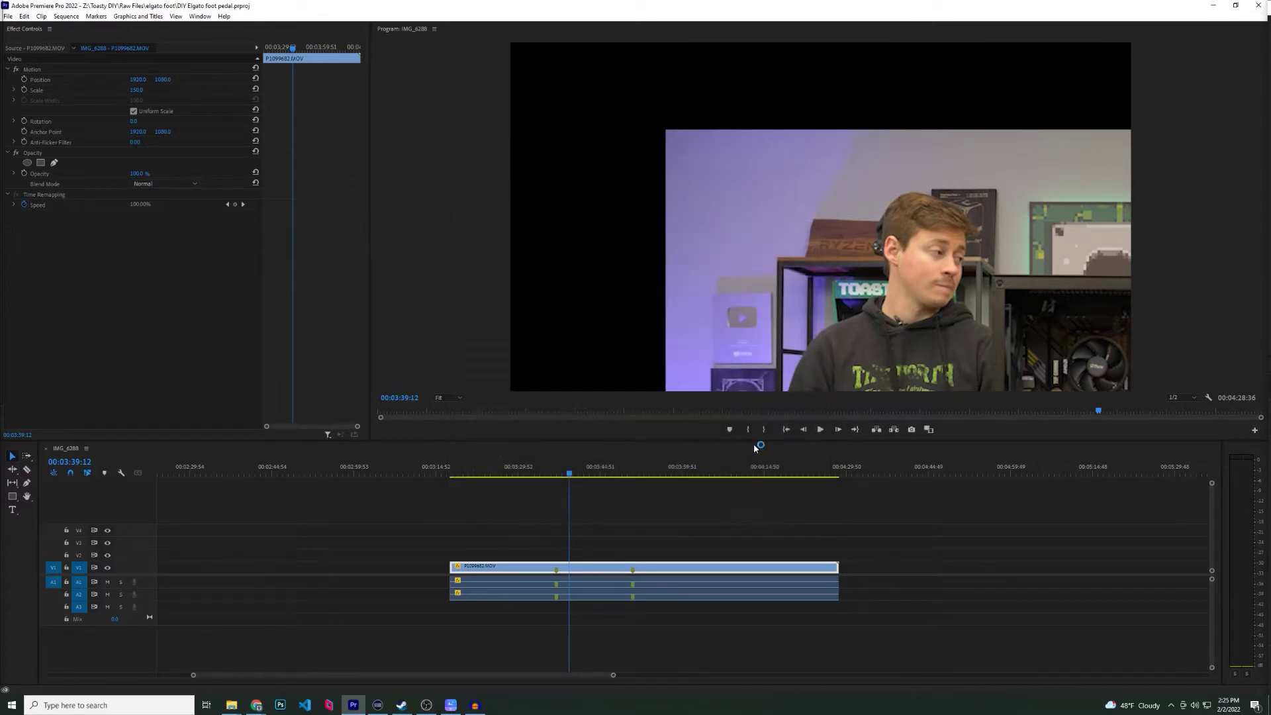
{"action": "left_click", "coordinate": [681, 508]}
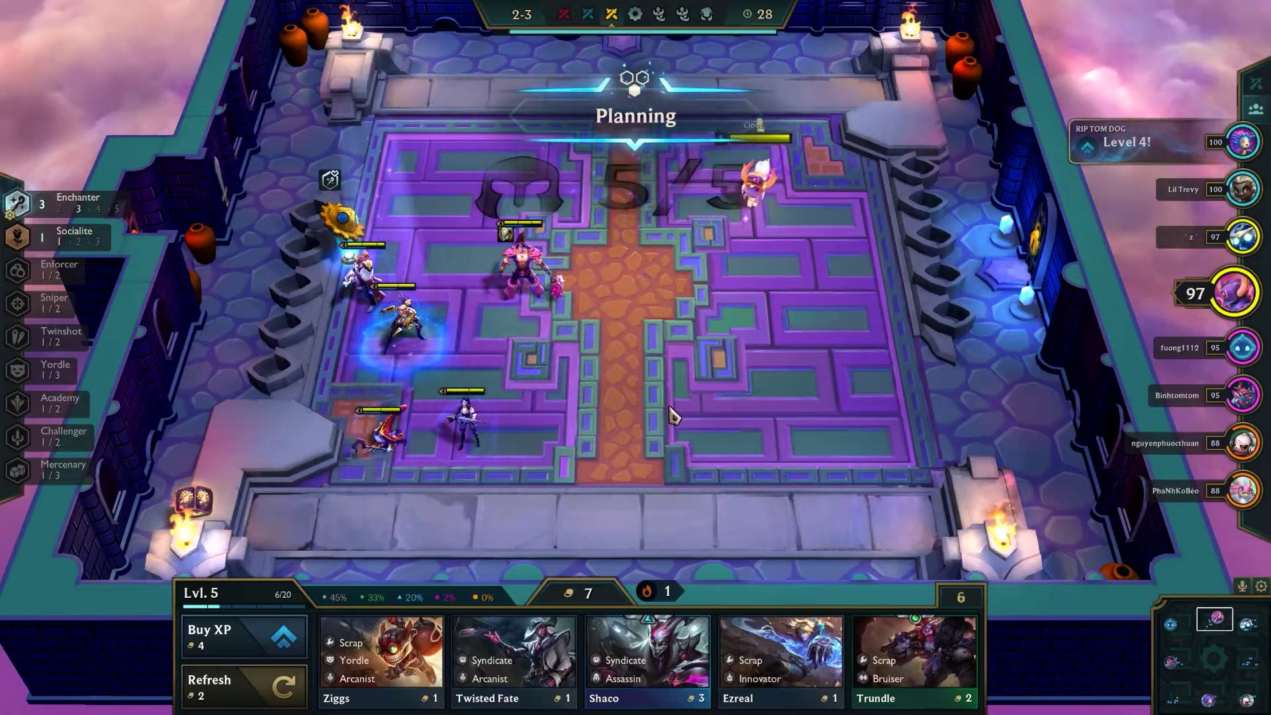
- Scout an opponent's board in Teamfight Tactics, then return home and move the Little Legend to the middle of the arena
{"action": "right_click", "coordinate": [692, 406]}
{"action": "scroll", "coordinate": [772, 312], "scroll_direction": "up", "scroll_amount": 5}
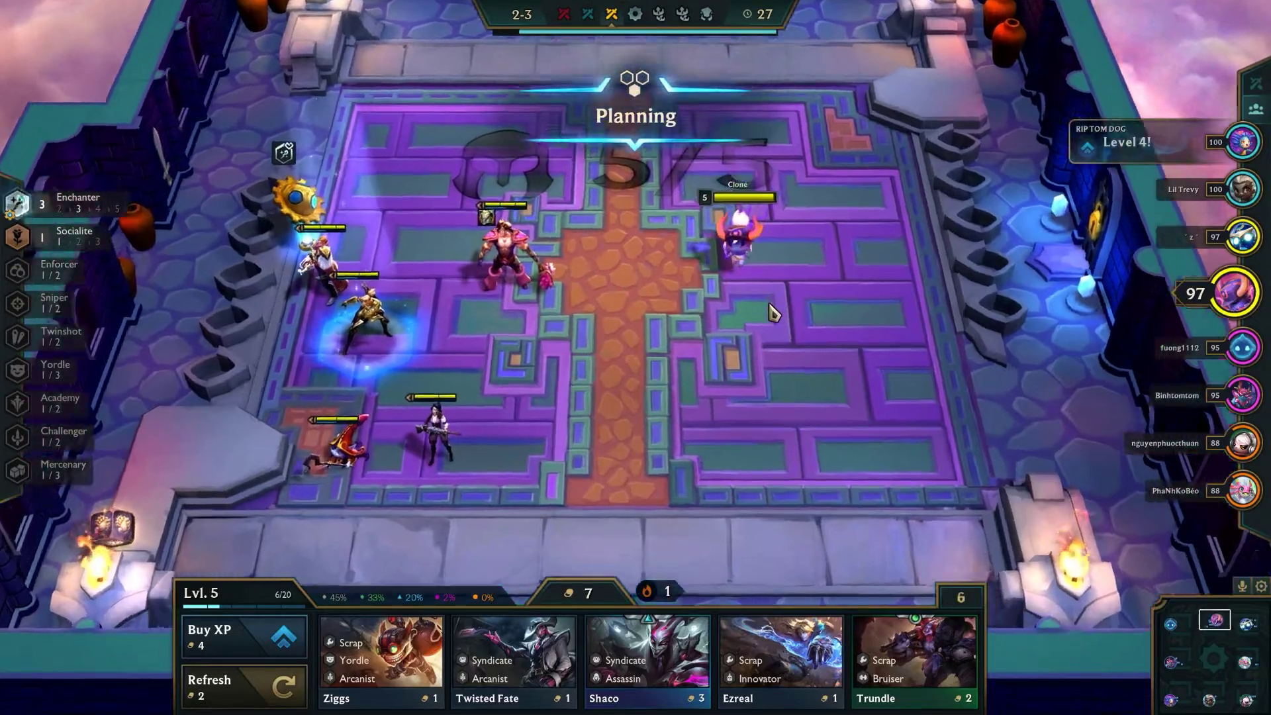
{"action": "scroll", "coordinate": [918, 315], "scroll_direction": "down", "scroll_amount": 3}
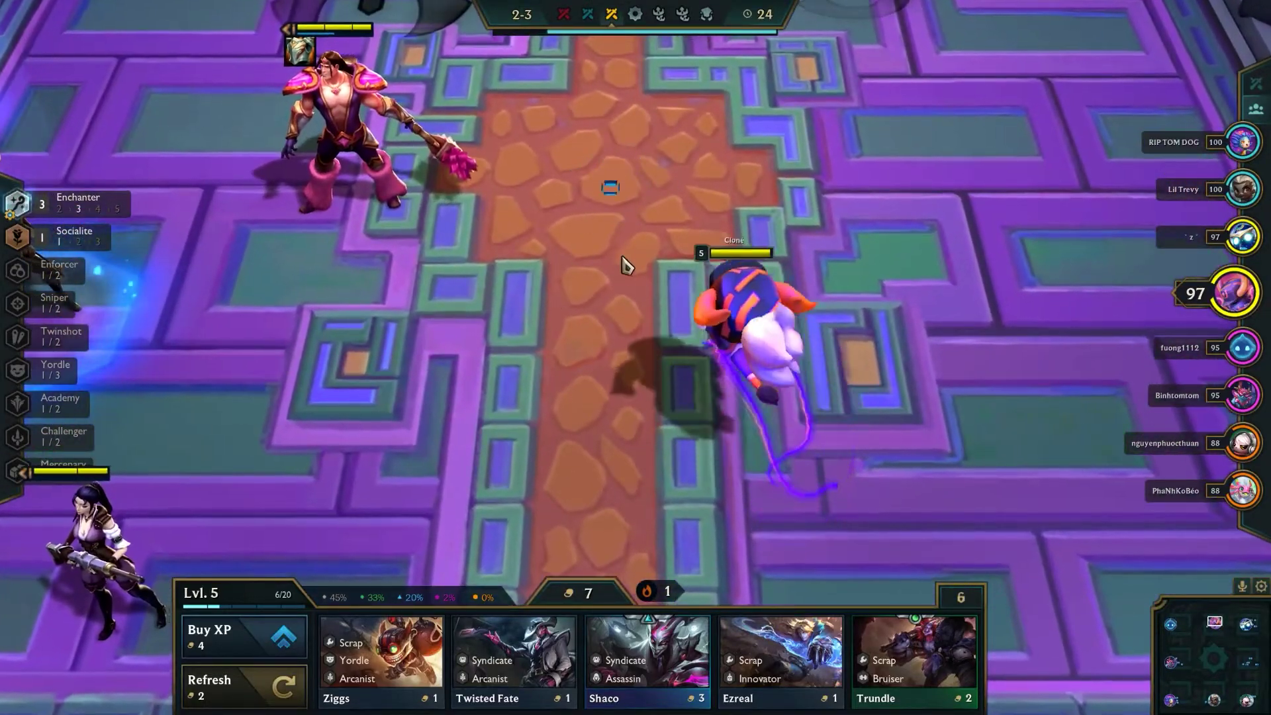
{"action": "right_click", "coordinate": [669, 370]}
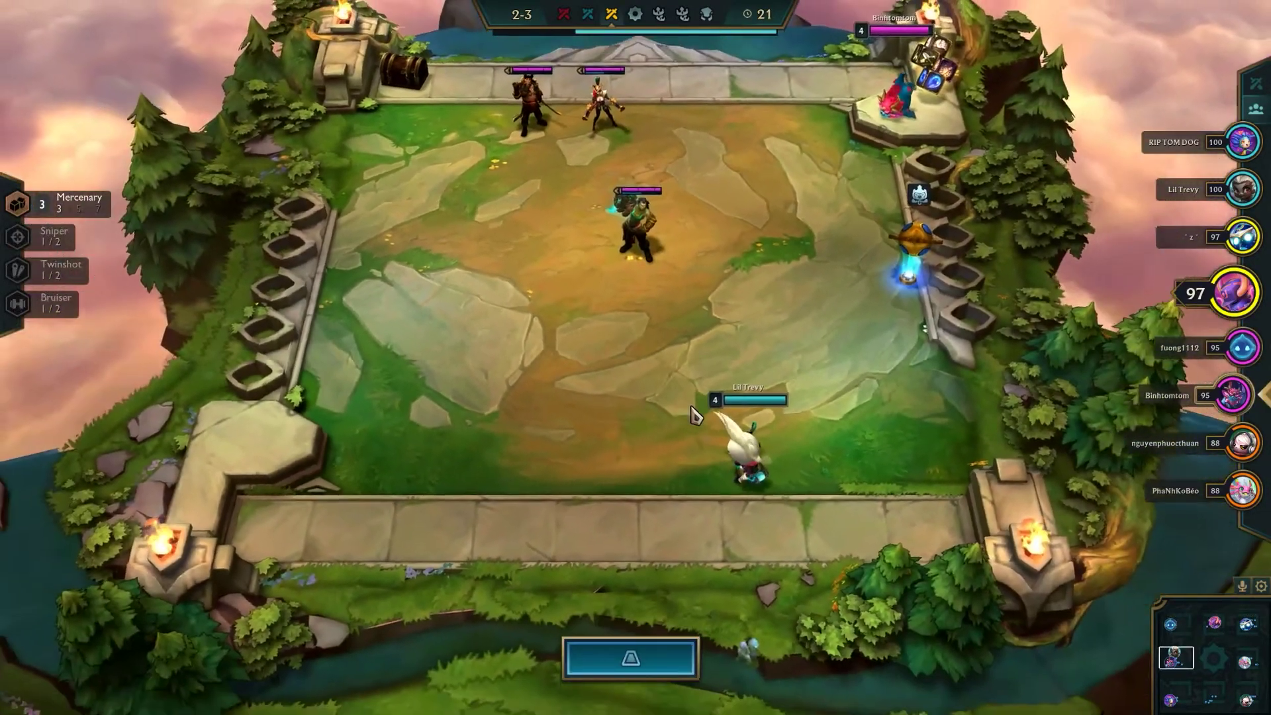
{"action": "key", "text": "space"}
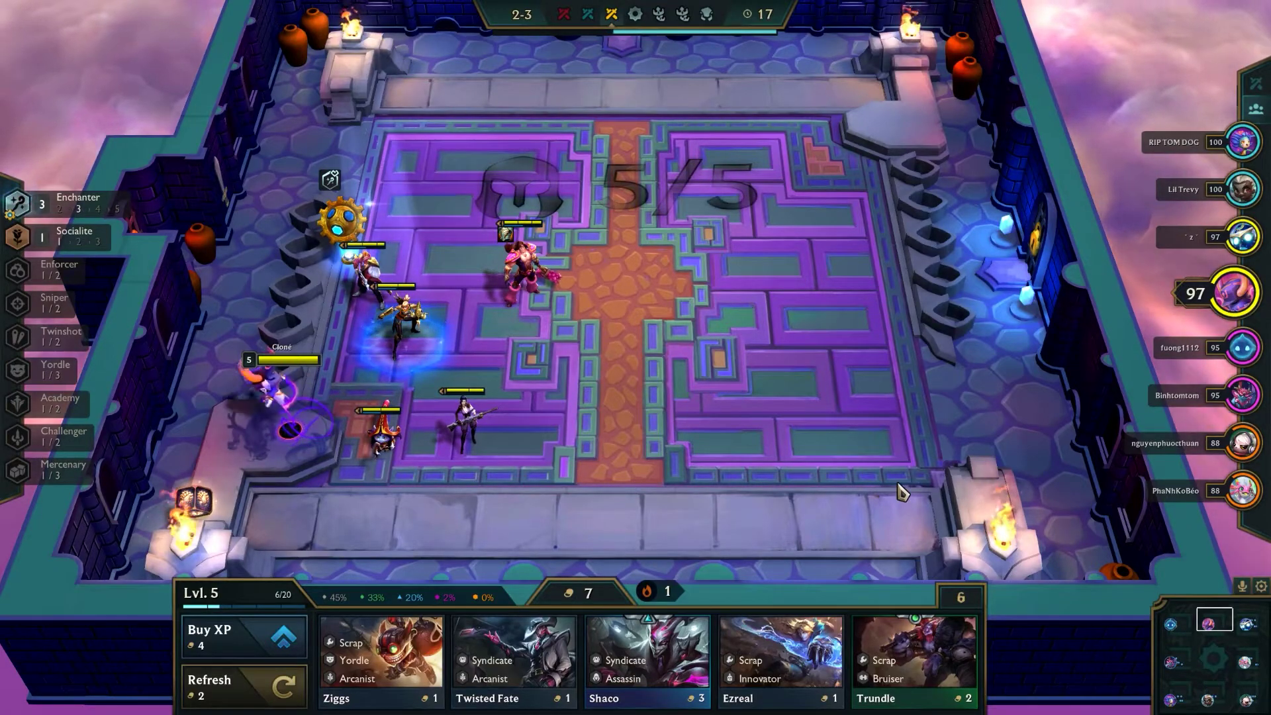
{"action": "right_click", "coordinate": [542, 163]}
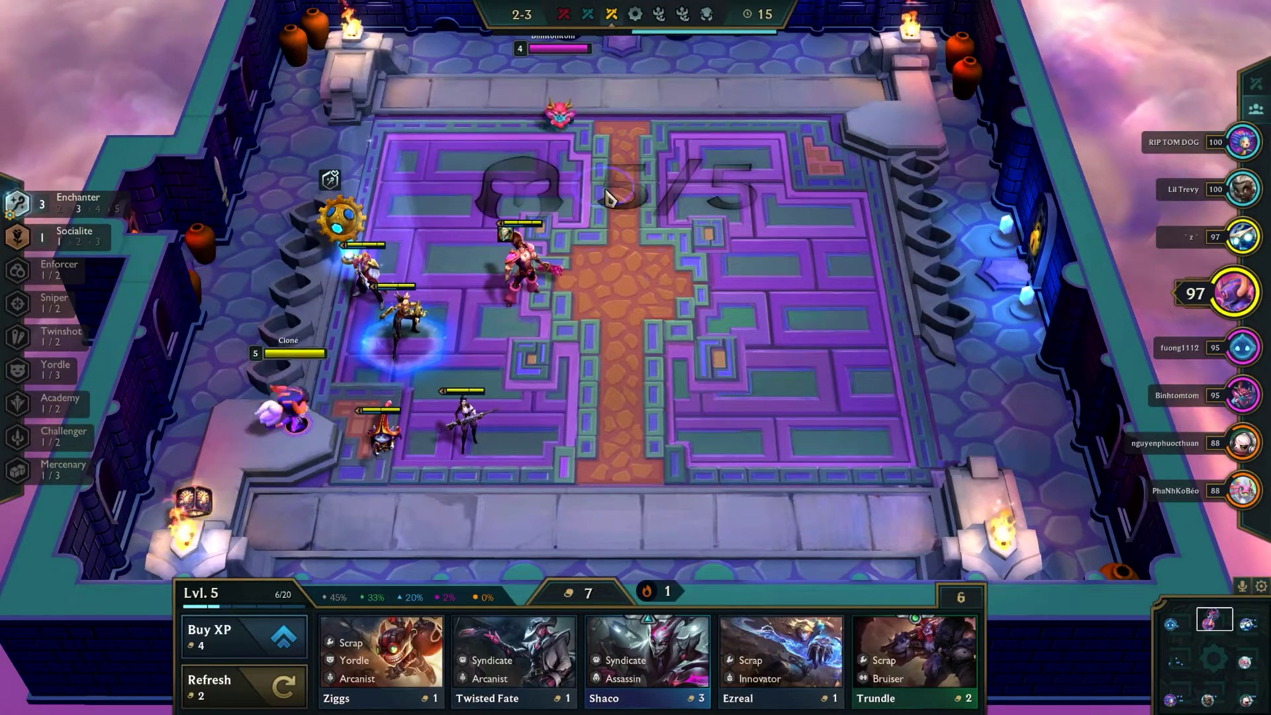
{"action": "right_click", "coordinate": [674, 200]}
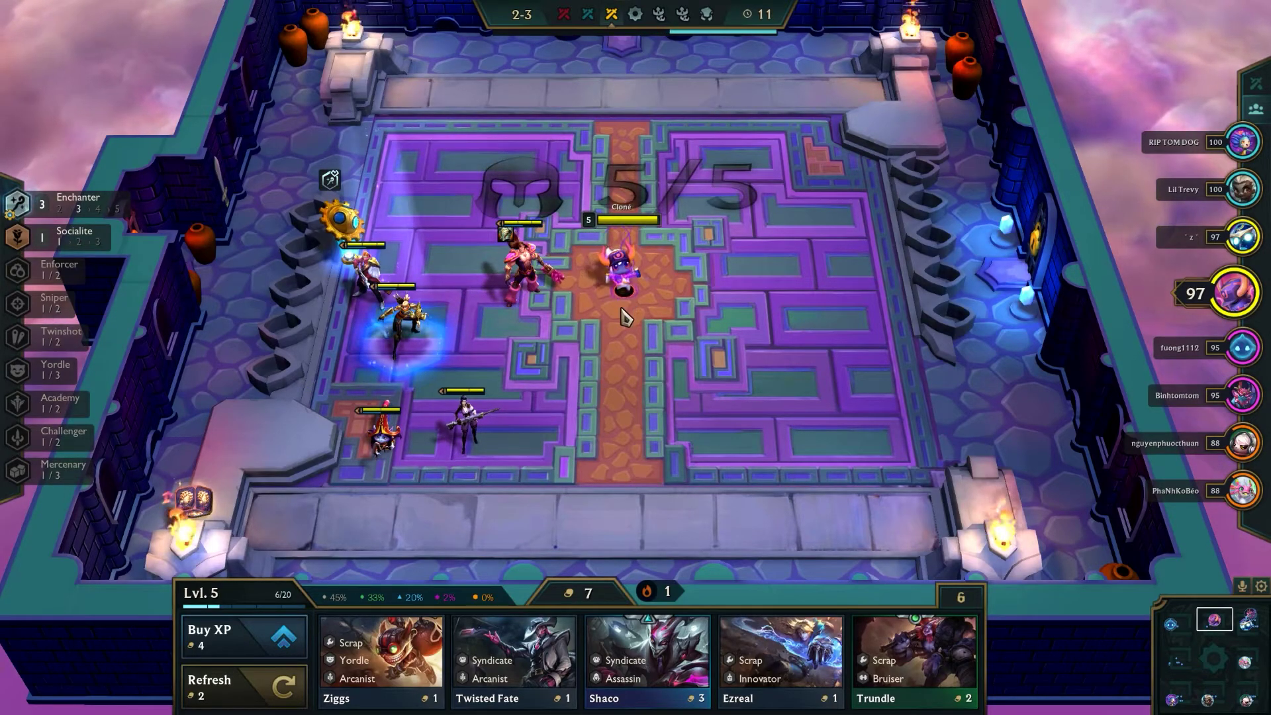
- Replace two champions on the home board with Trundle and Ezreal bought from the shop, before combat starts
{"action": "left_click_drag", "start_coordinate": [465, 426], "coordinate": [552, 694]}
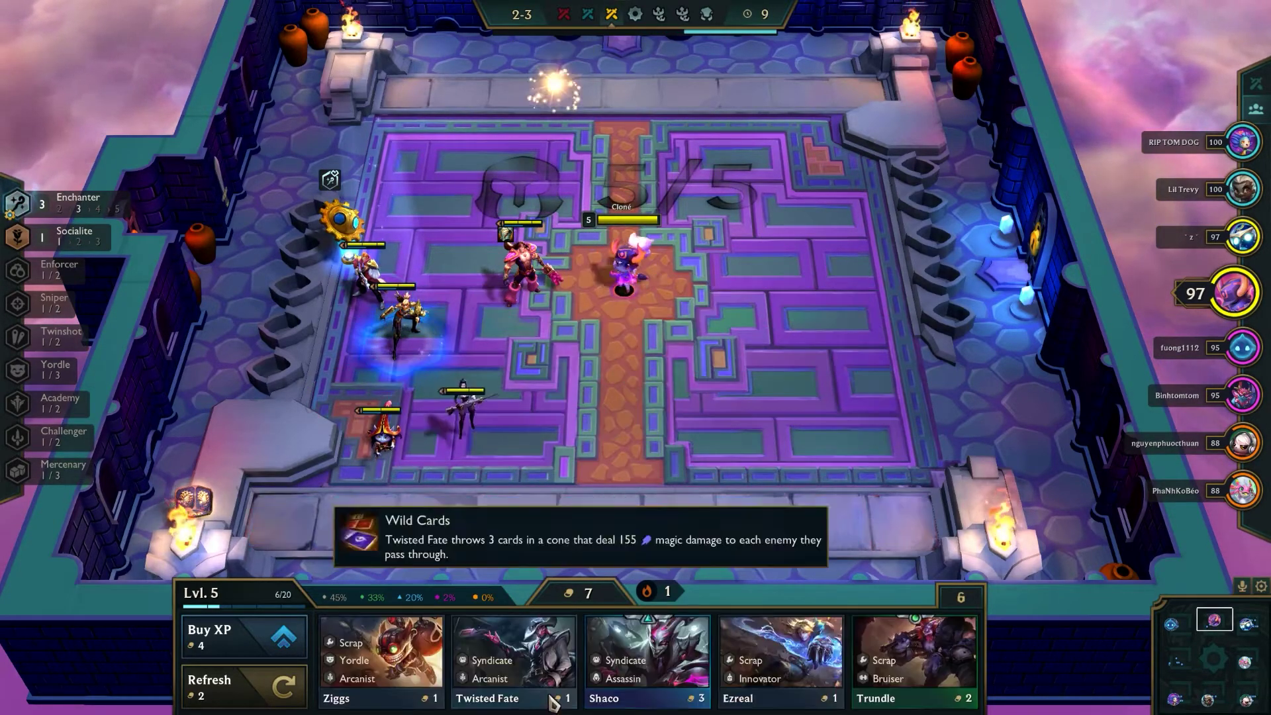
{"action": "left_click", "coordinate": [947, 669]}
{"action": "left_click_drag", "start_coordinate": [278, 523], "coordinate": [468, 652]}
{"action": "left_click", "coordinate": [755, 656]}
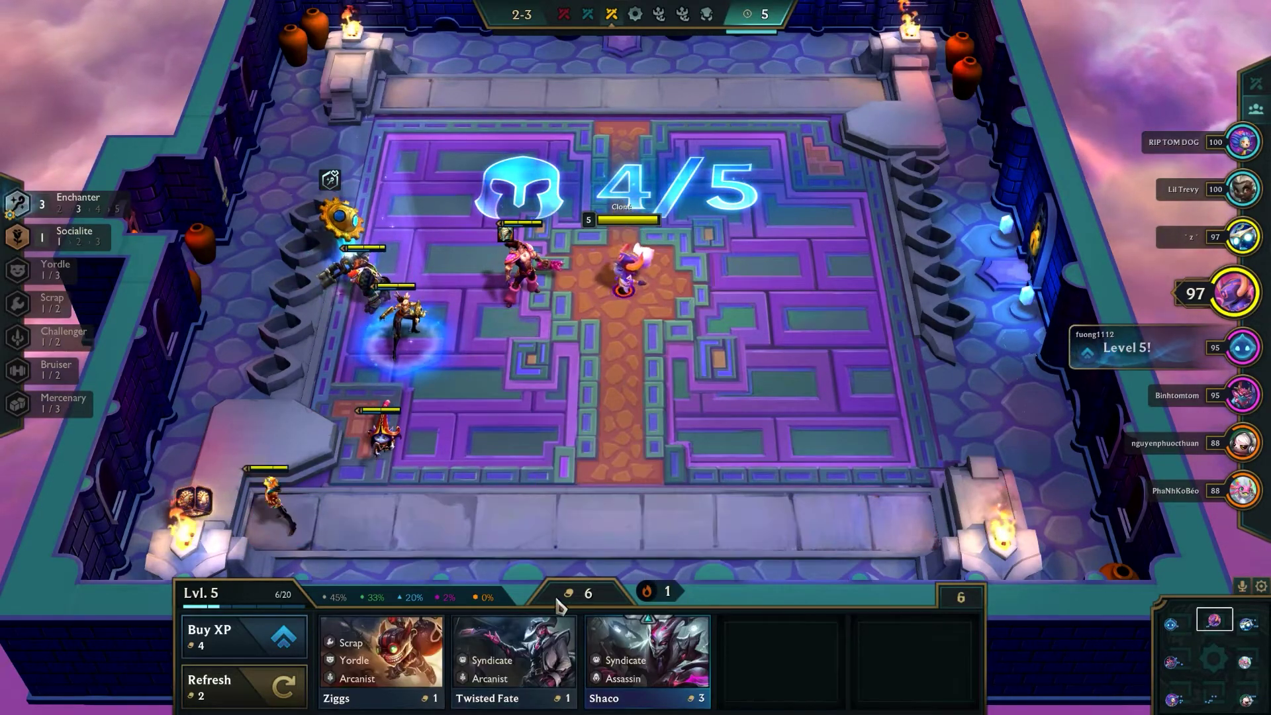
{"action": "left_click_drag", "start_coordinate": [272, 503], "coordinate": [463, 427]}
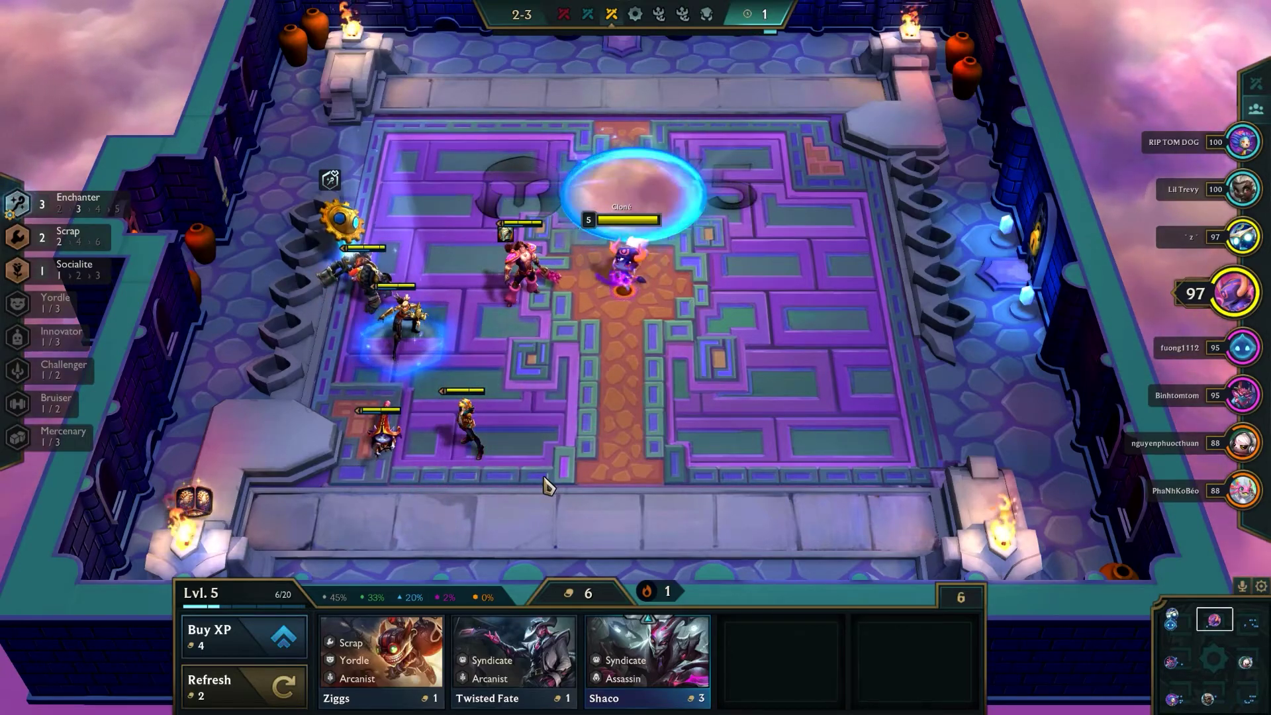
{"action": "scroll", "coordinate": [672, 328], "scroll_direction": "up", "scroll_amount": 10}
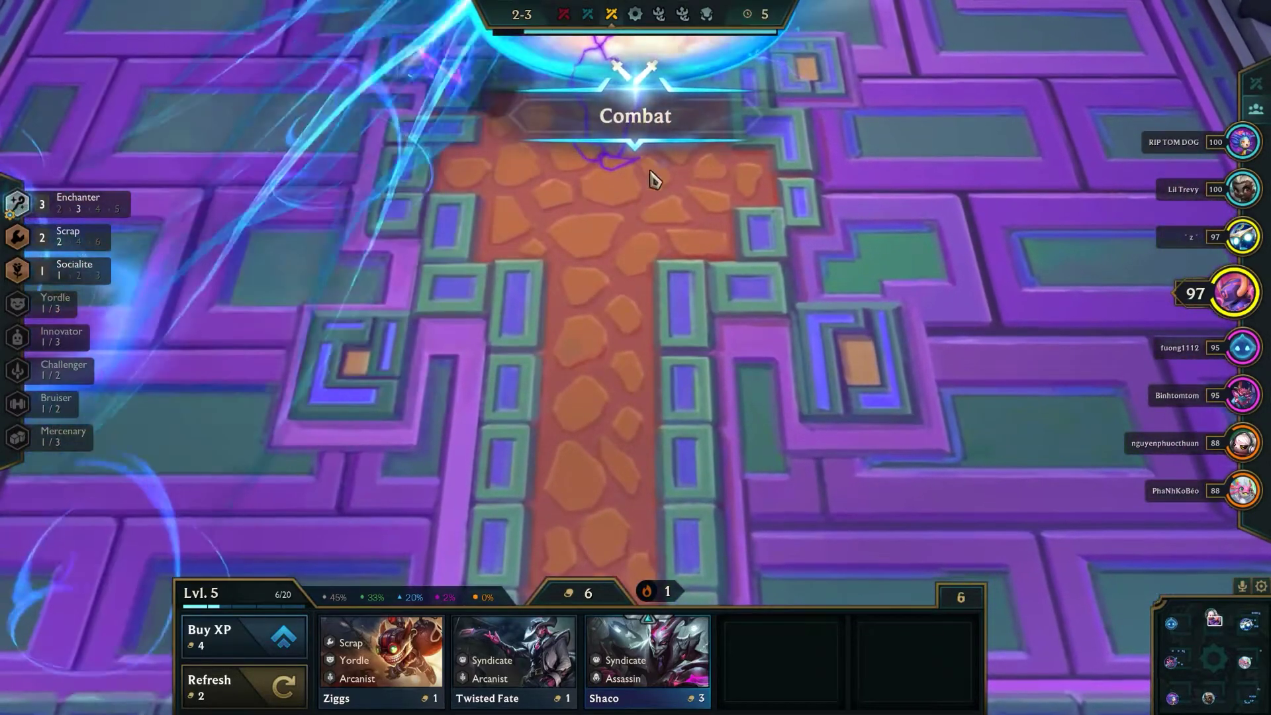